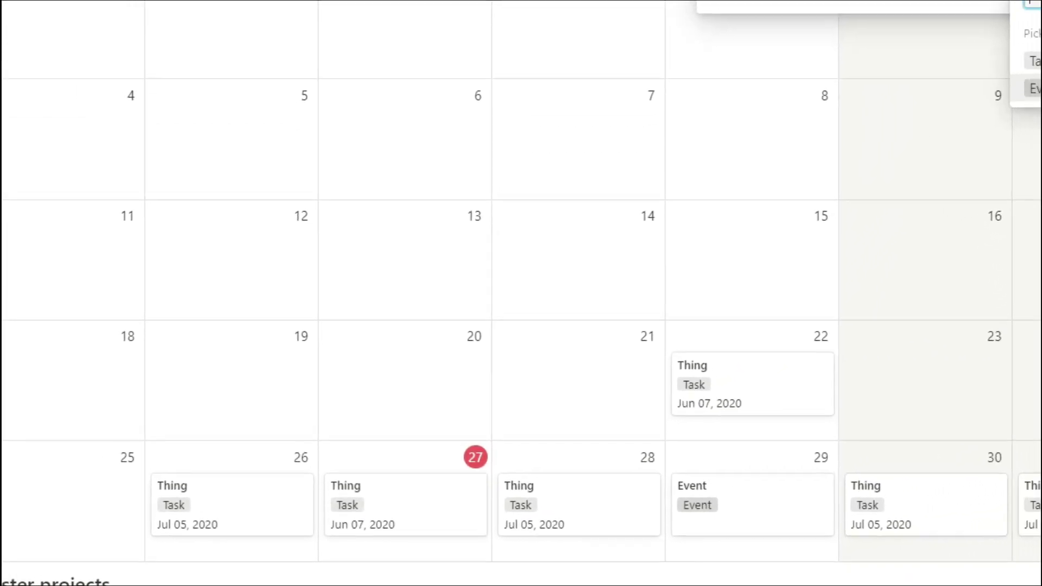
- Apply the Identity is Event filter to the calendar and close the filter settings
key(Return)
key(Escape)
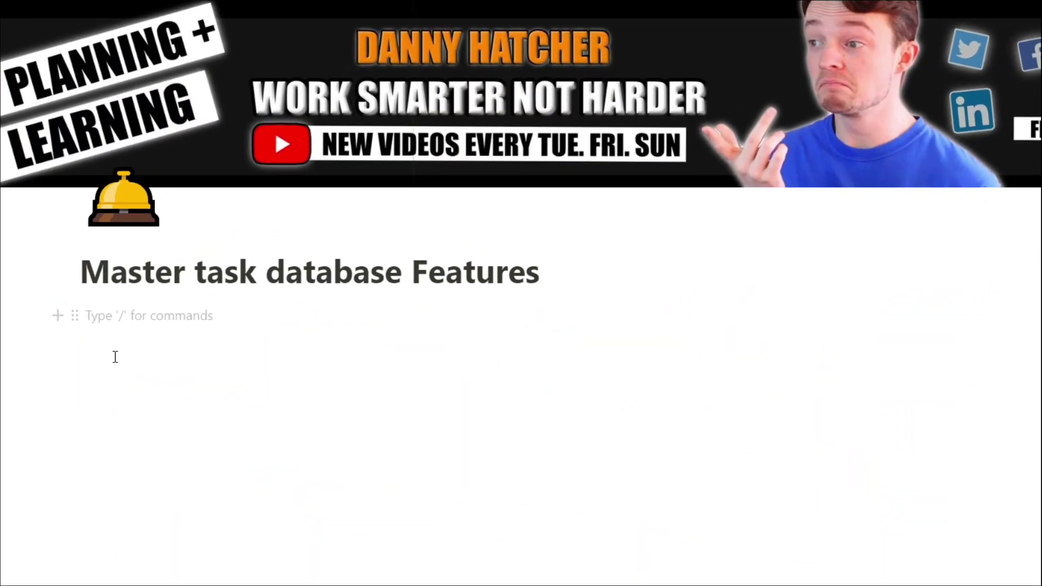
- Insert an inline table with /table and name its first row Thing
text(/table)
key(Return)
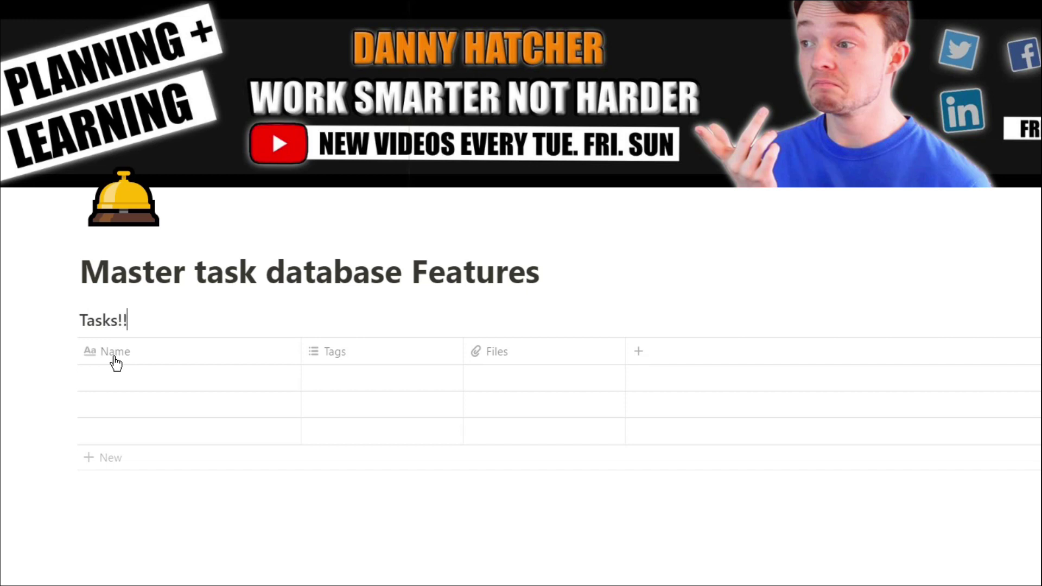
click(135, 380)
text(Thing)
key(Return)
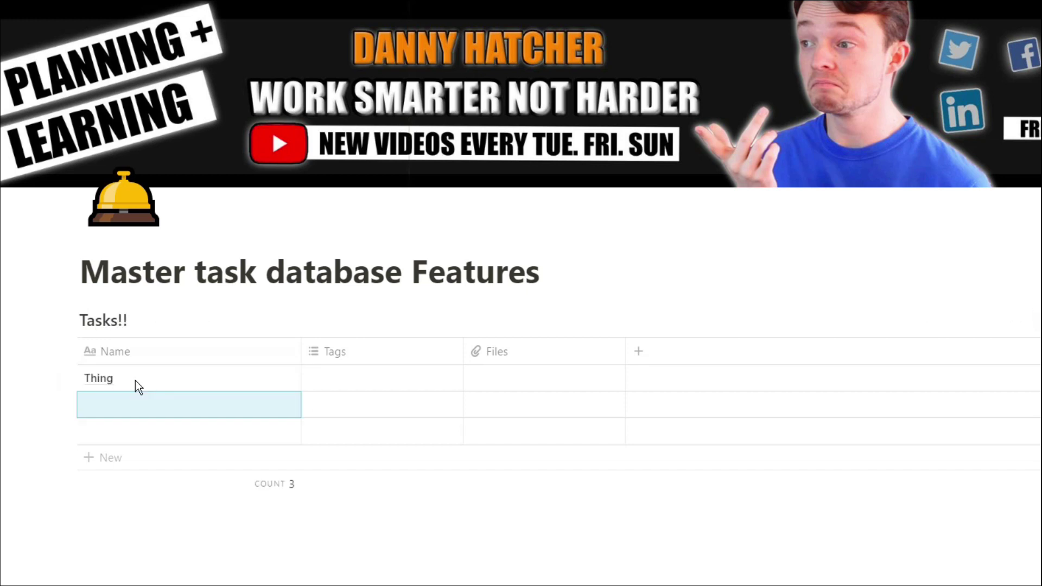
- Copy the name Thing into the second and third rows
key(Down)
key(shift+Down)
text(Thing Thing)
key(Right)
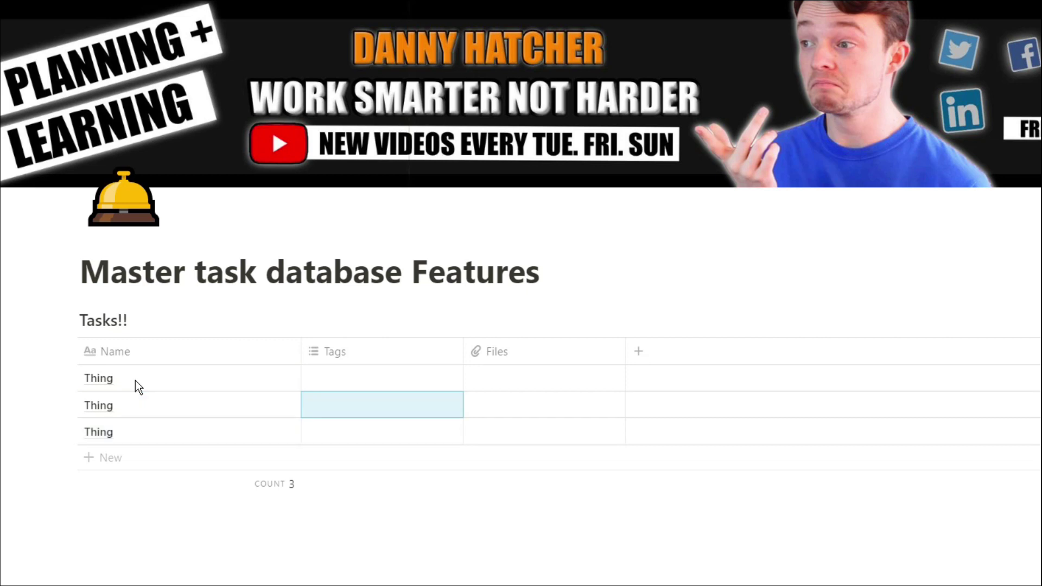
key(Up)
click(363, 352)
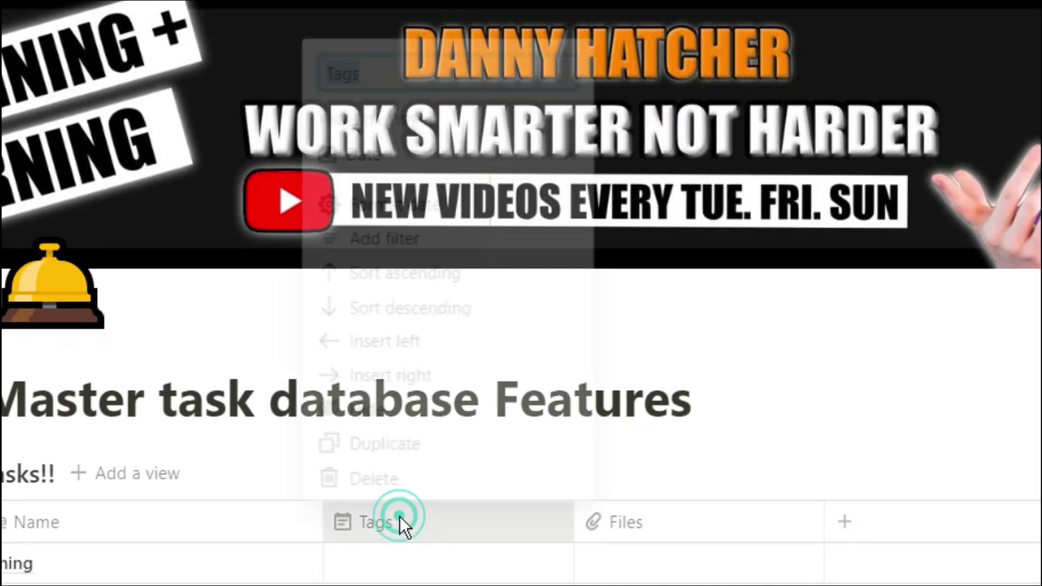
- Rename Tags to Date and fill in May 27, 28 and 29, 2020
text(Date)
key(Return)
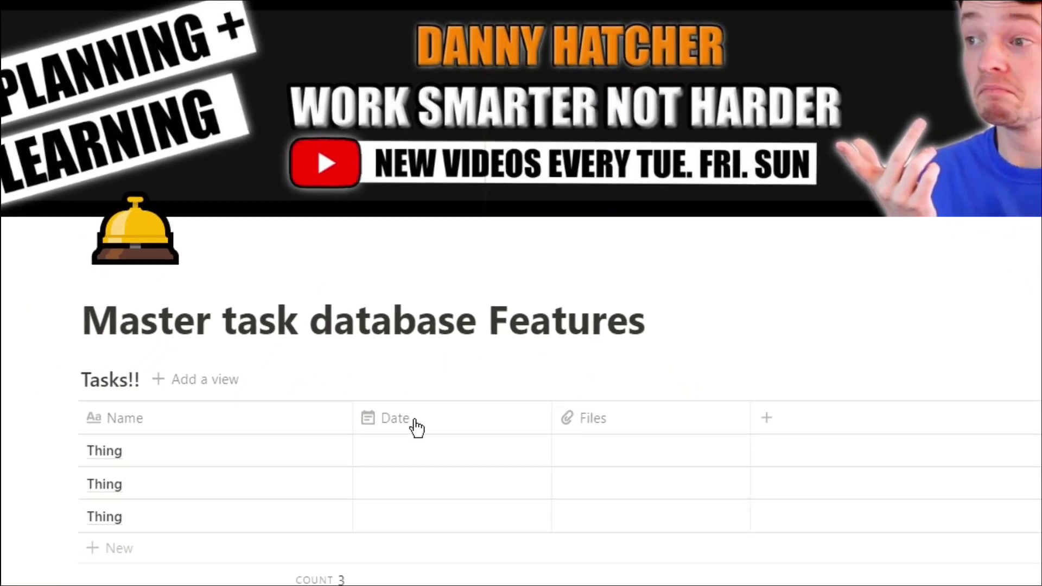
click(402, 531)
click(697, 553)
click(468, 463)
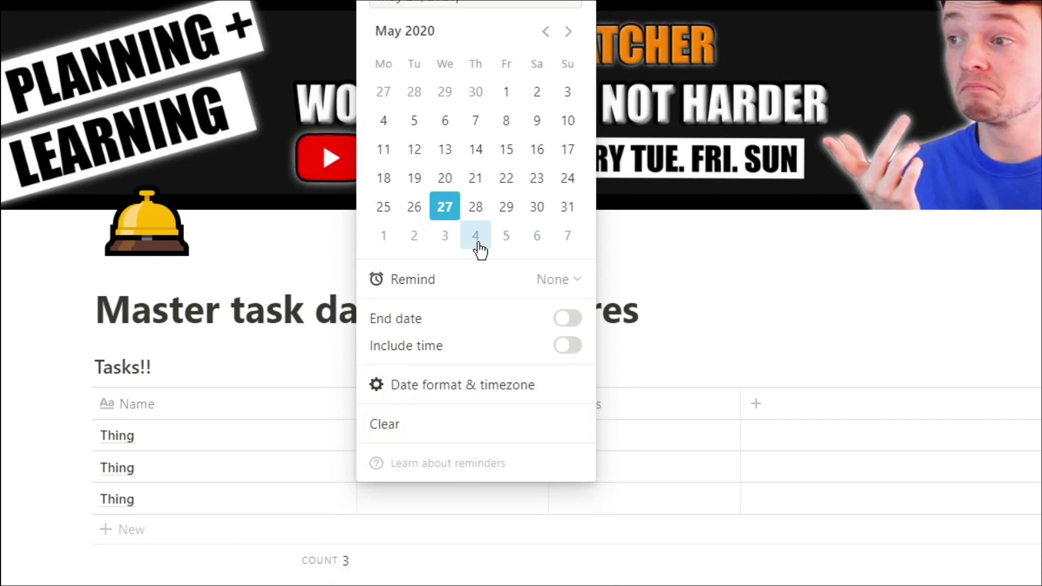
click(413, 498)
click(601, 391)
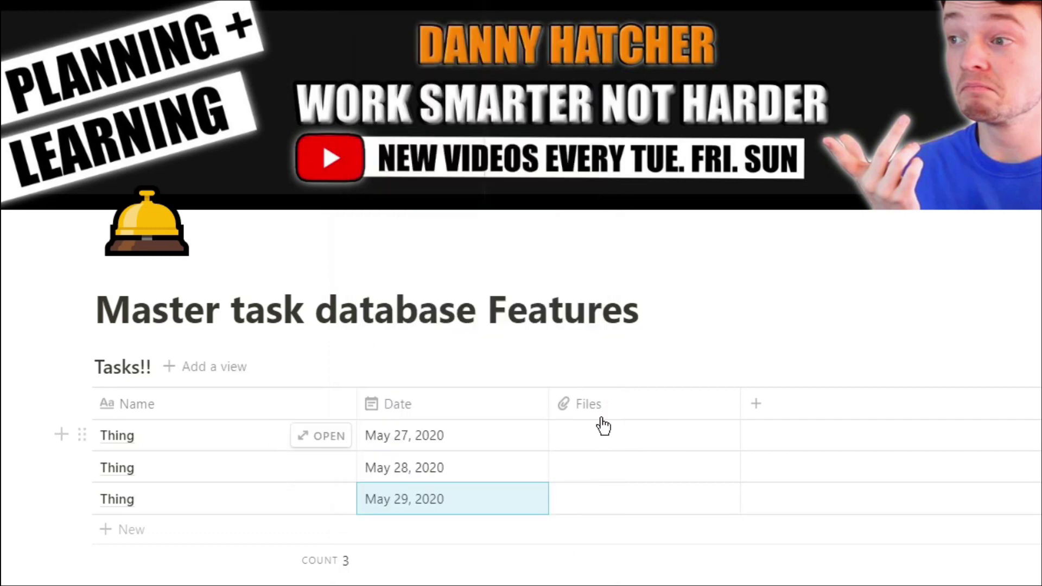
- Change the Files column to a Checkbox type and rename it Done
click(600, 408)
mouse_move(705, 143)
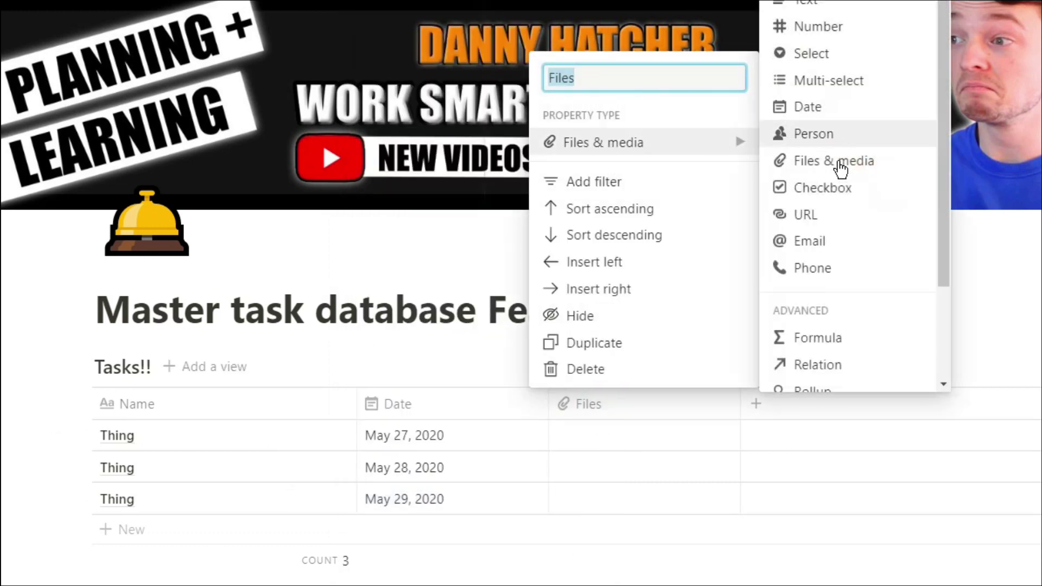
click(839, 190)
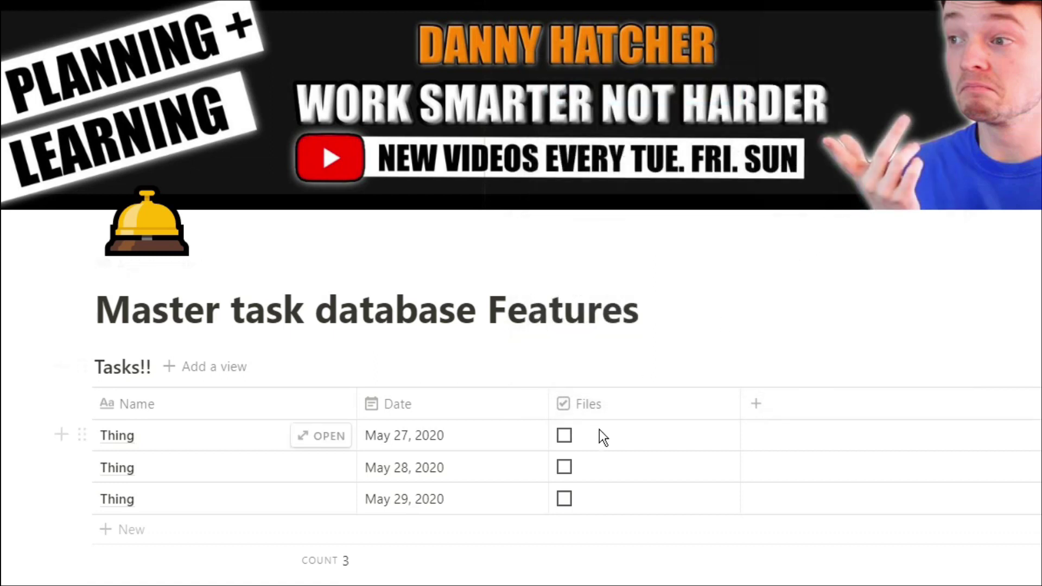
click(594, 403)
text(jDon)
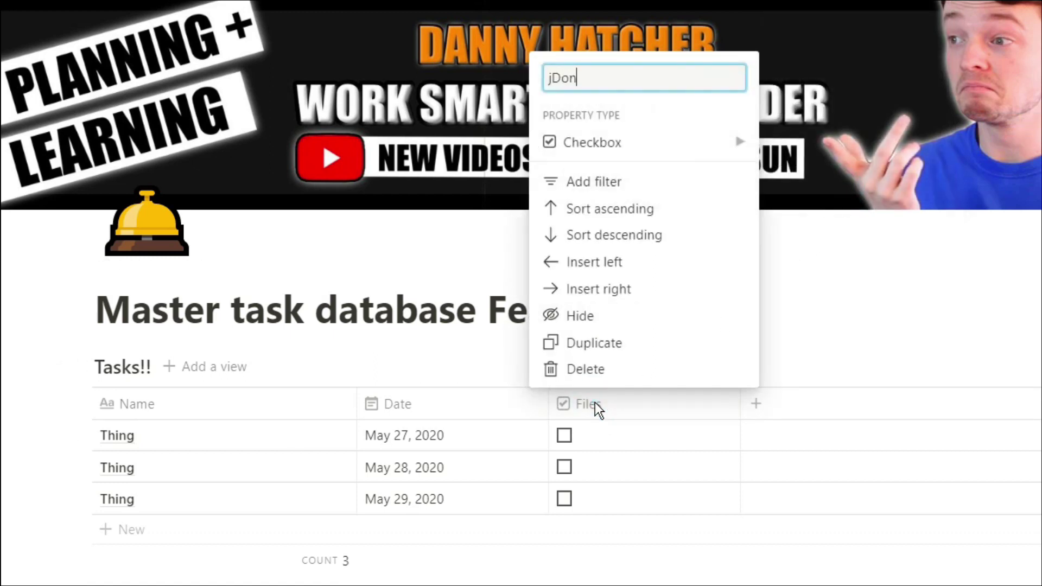
text(e)
key(Return)
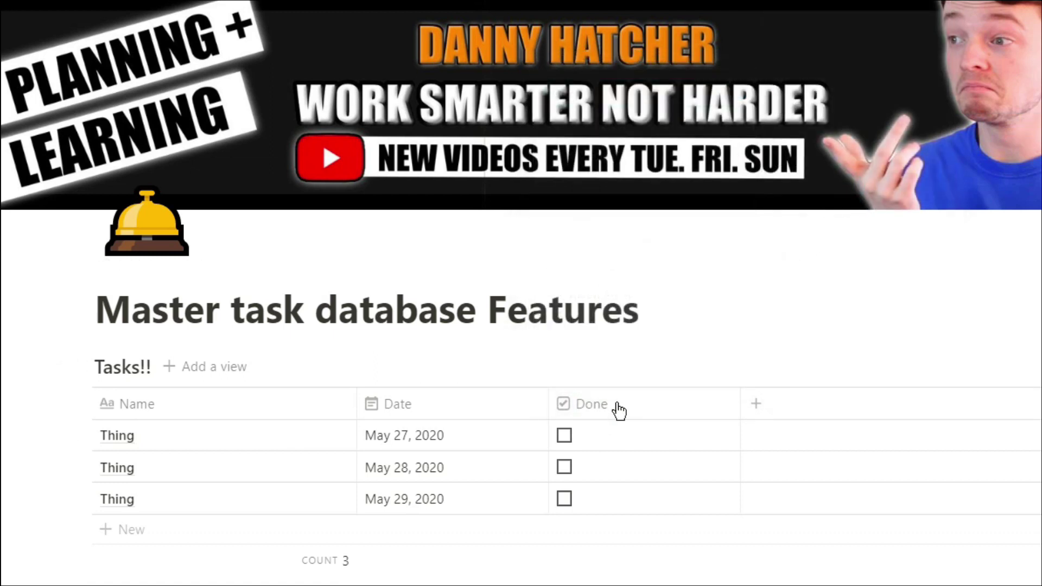
- Narrow the Done column and add an Identity column of type Select
drag(740, 409, 644, 412)
scroll(622, 414, down, 2)
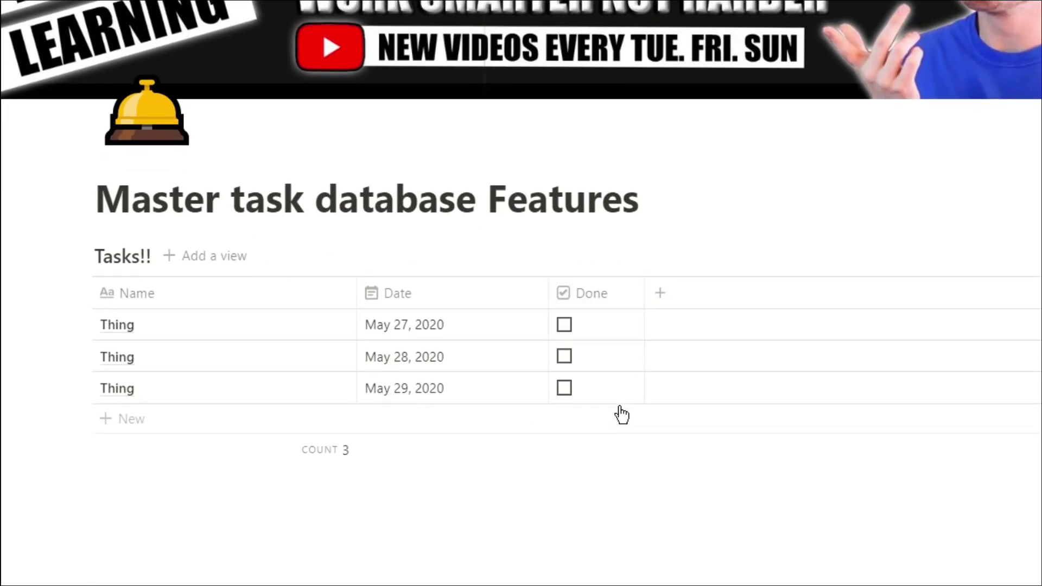
click(660, 293)
key(BackSpace)
text(Identity)
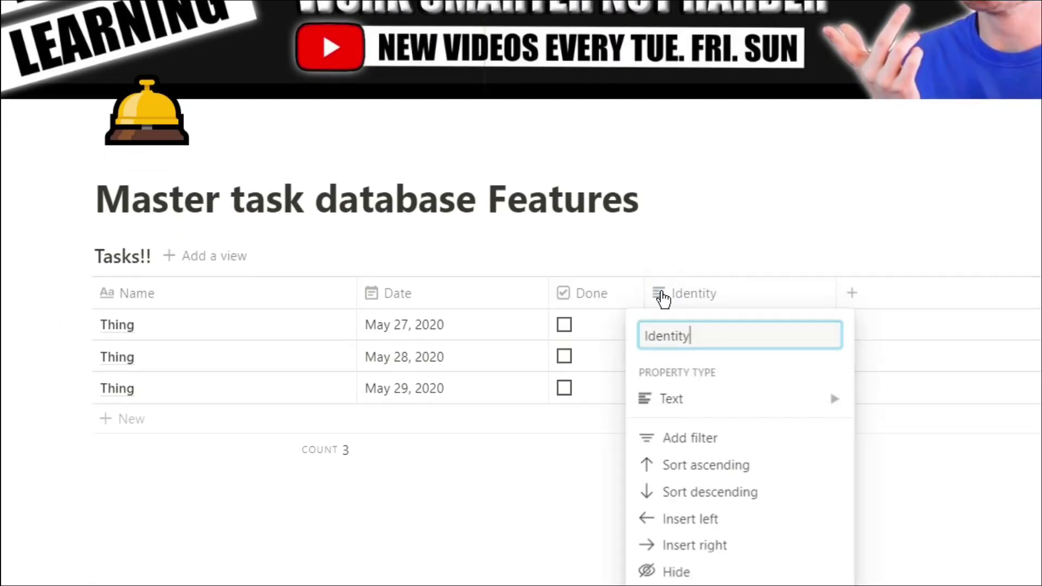
key(Return)
click(675, 295)
click(787, 398)
click(913, 278)
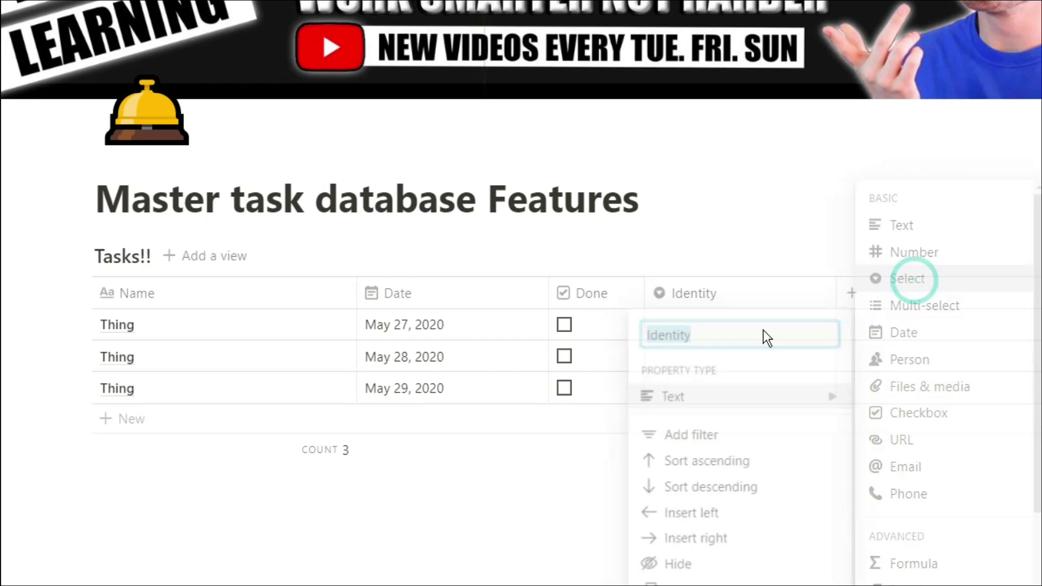
- Tag the rows' Identity as Event, Task, Event and Task
click(723, 325)
text(Event)
key(Return)
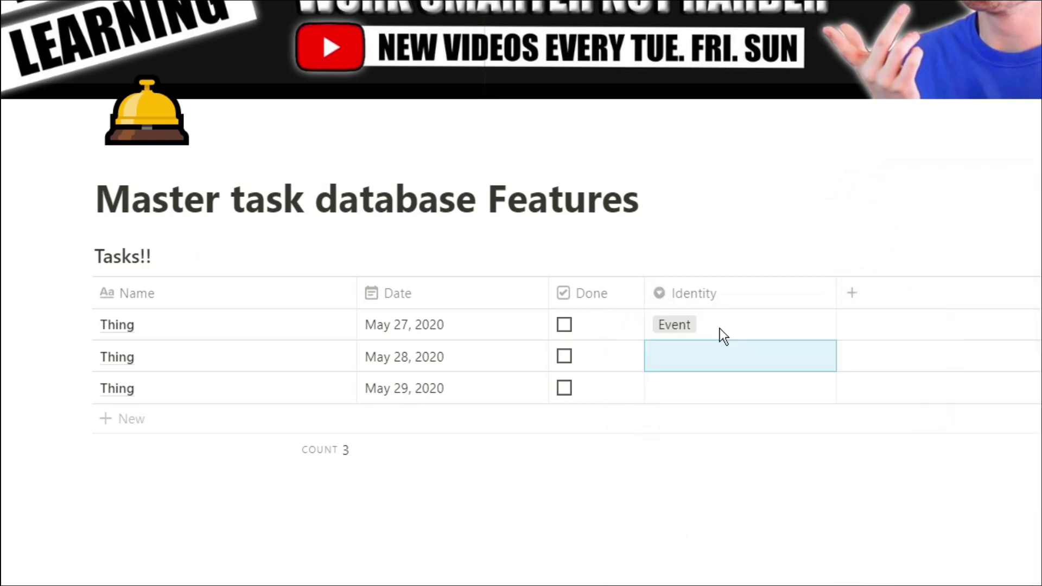
drag(836, 290, 739, 288)
text(Task)
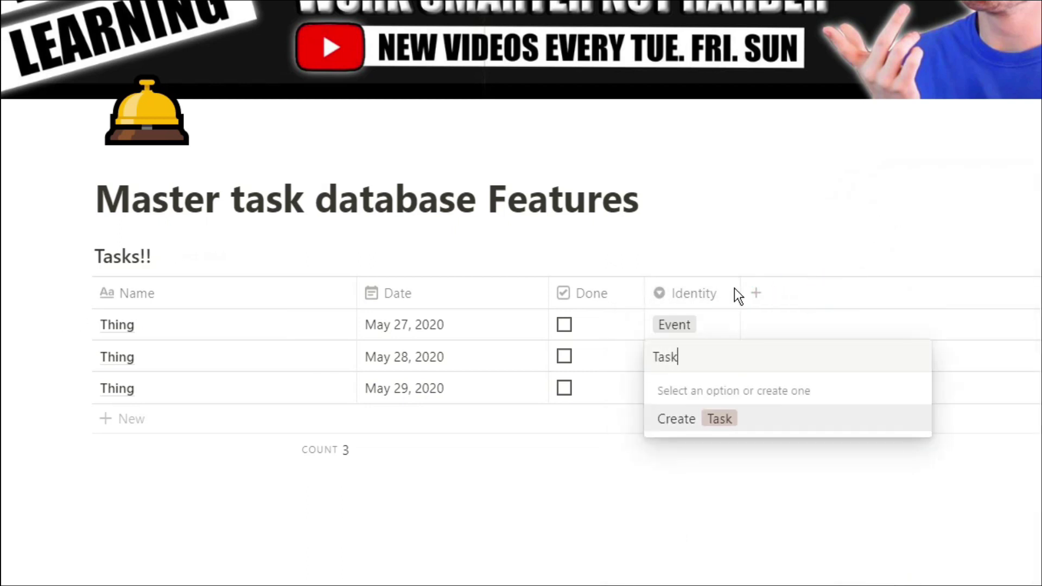
key(Return)
text(E)
key(Return)
text(Task)
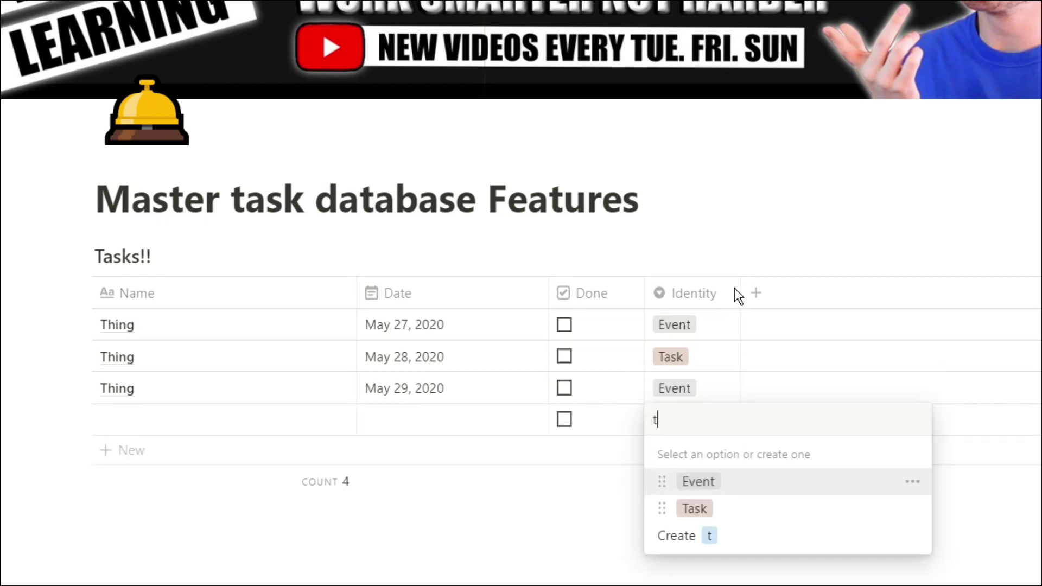
key(Return)
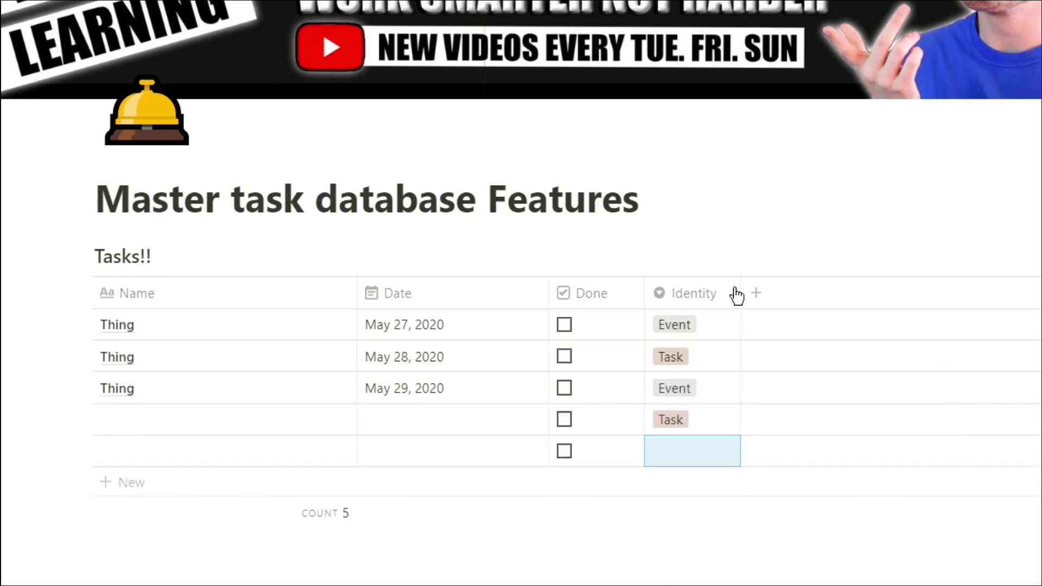
- Name the fourth and fifth rows Thing
click(202, 412)
text(Thing)
key(Return)
key(Down)
text(Thing)
key(Tab)
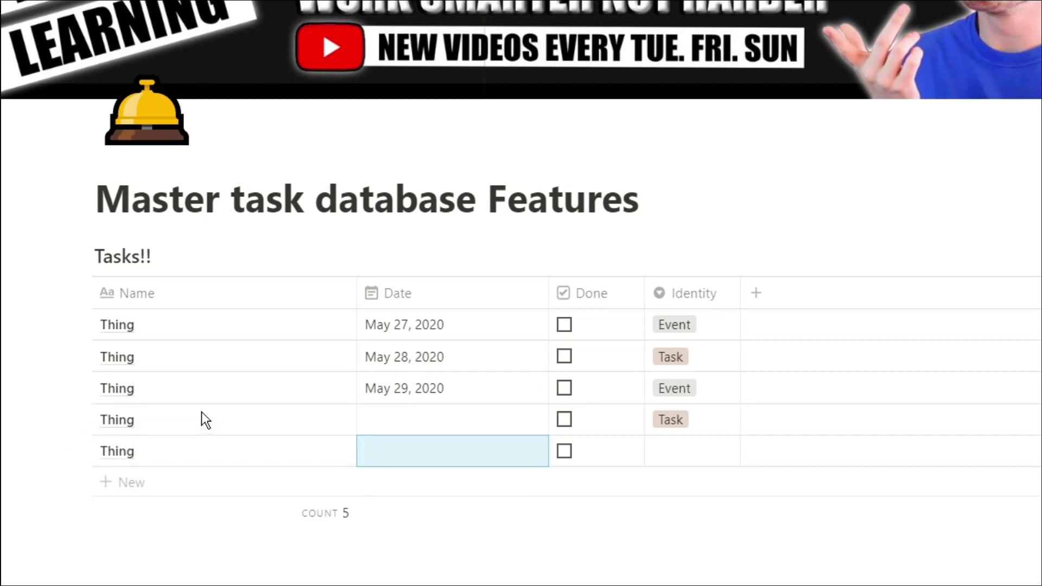
- Date rows four and five May 25 and May 26, 2020, and tag row five Task
click(404, 428)
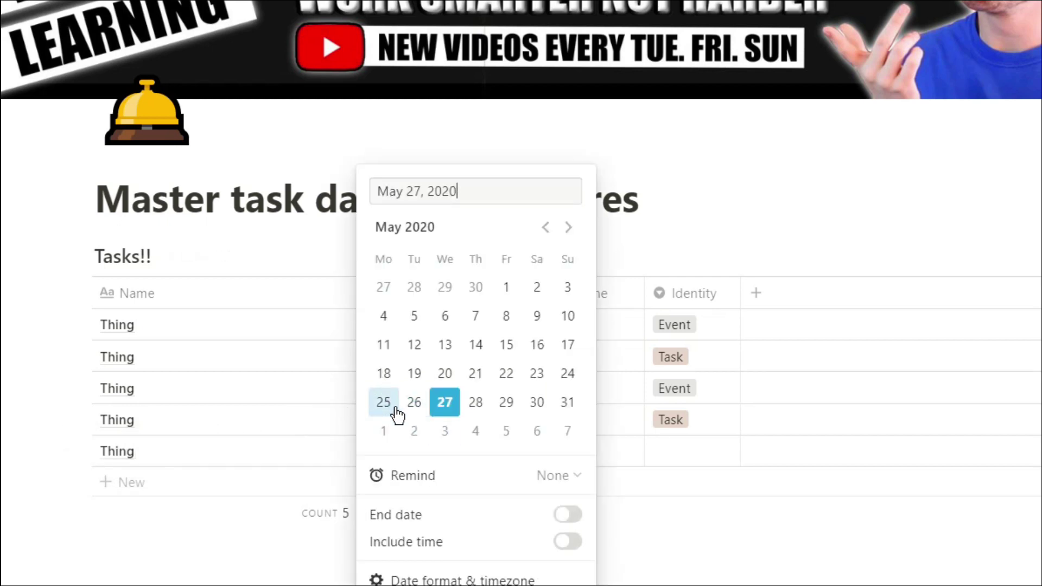
click(320, 421)
click(421, 459)
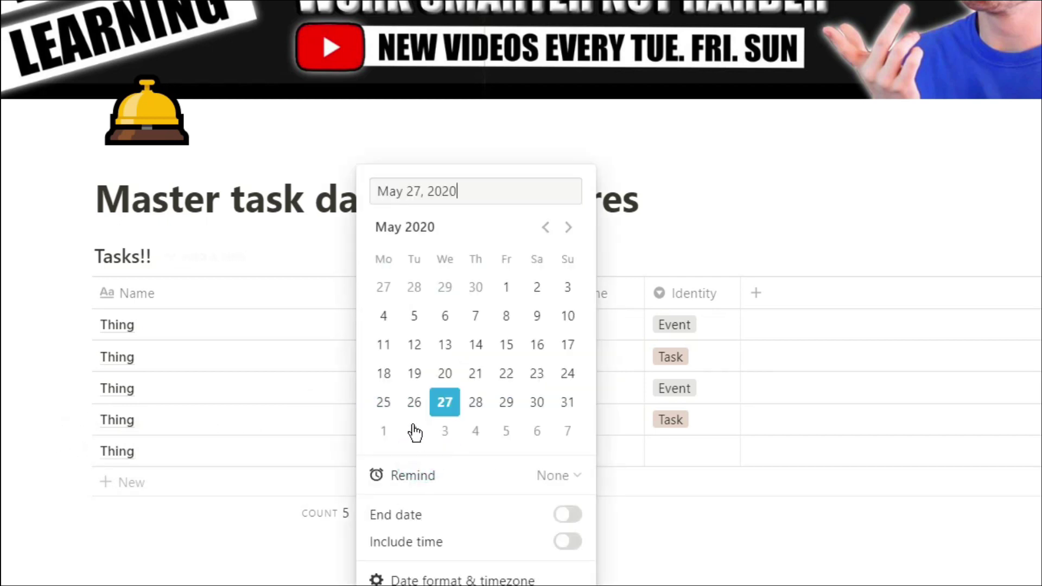
click(414, 403)
click(684, 407)
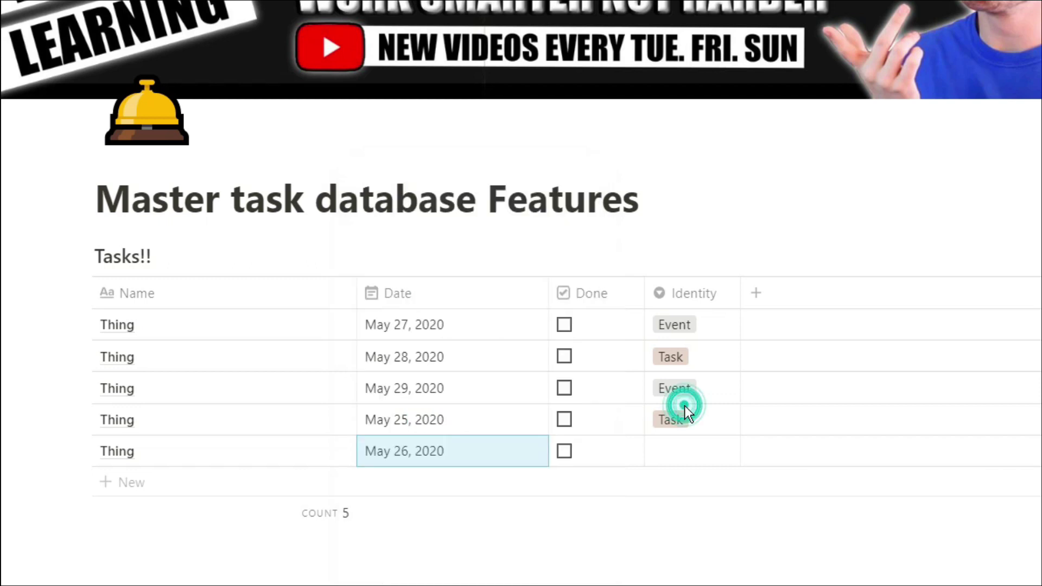
click(690, 455)
click(706, 536)
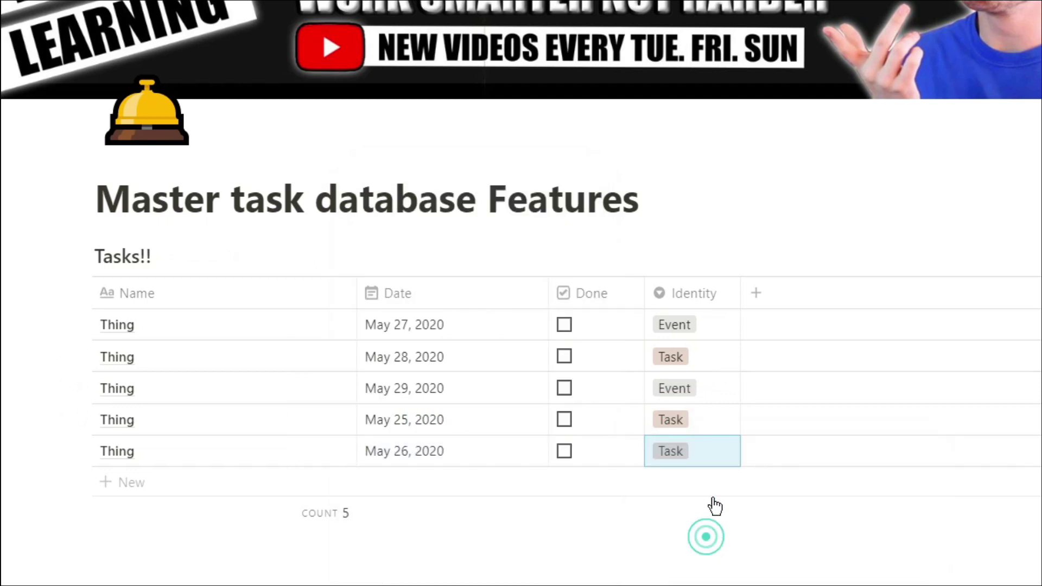
- Add another column to Tasks!!, then insert a second inline table below it
click(757, 295)
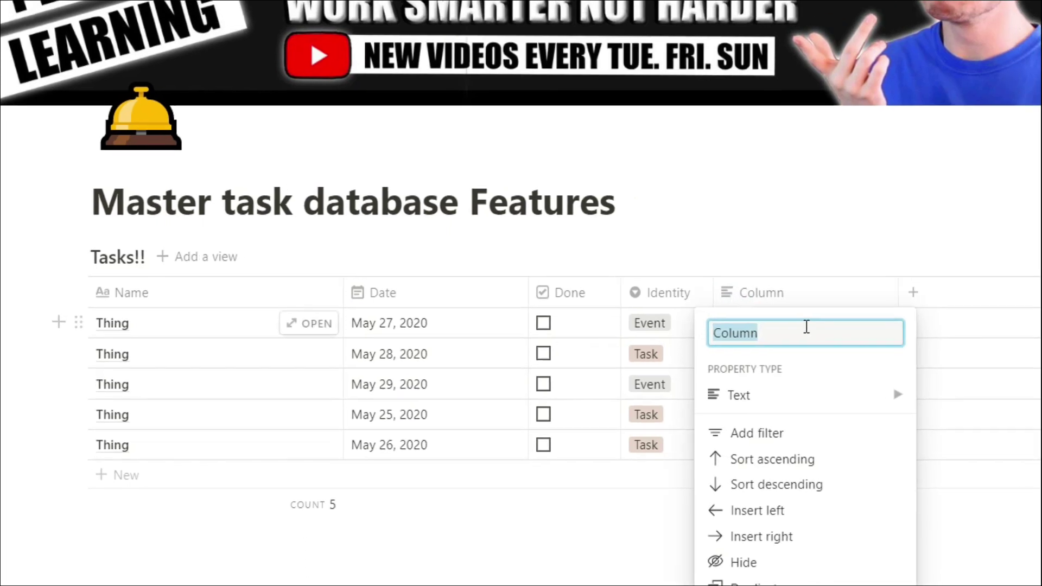
key(Escape)
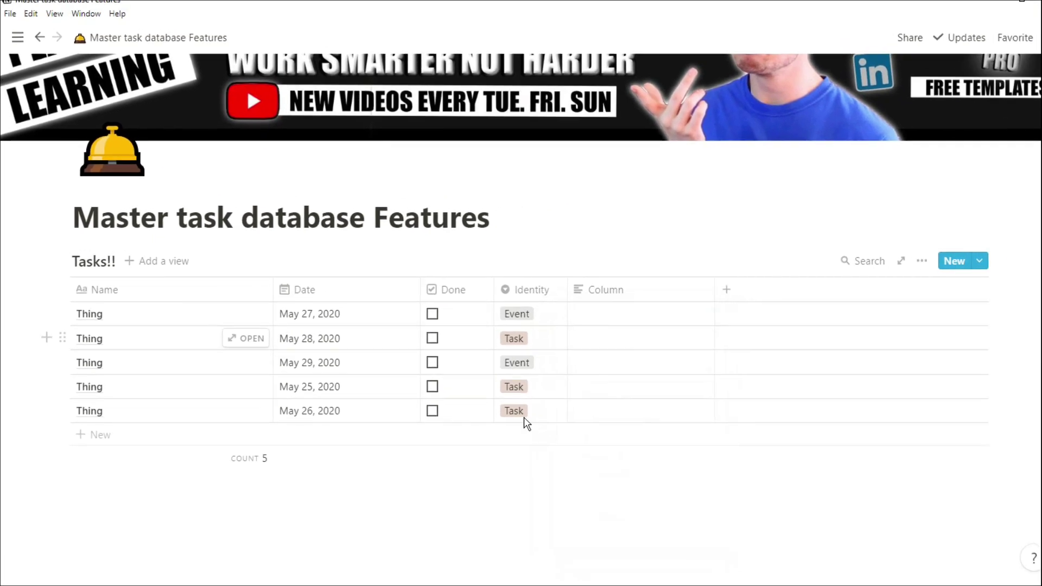
text(/table)
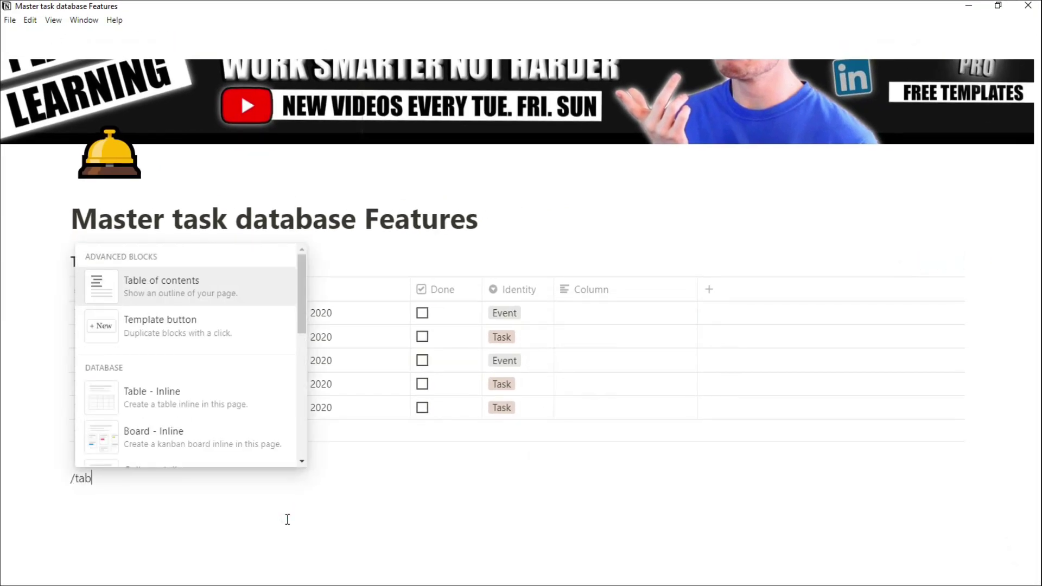
key(Return)
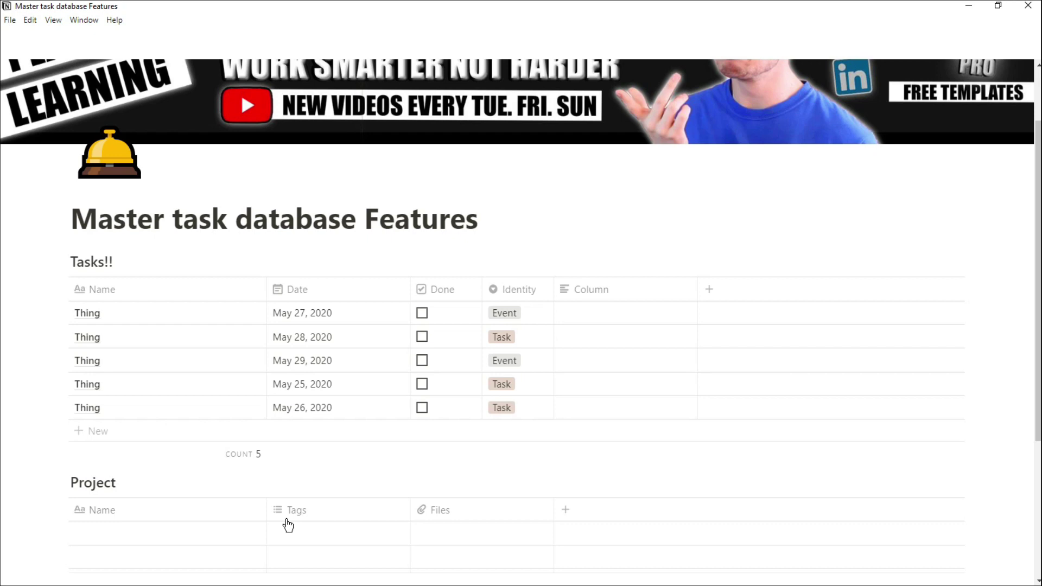
- Name the new table's first entry Project 1 and rename its Tags column to Date
scroll(288, 525, down, 1)
click(160, 475)
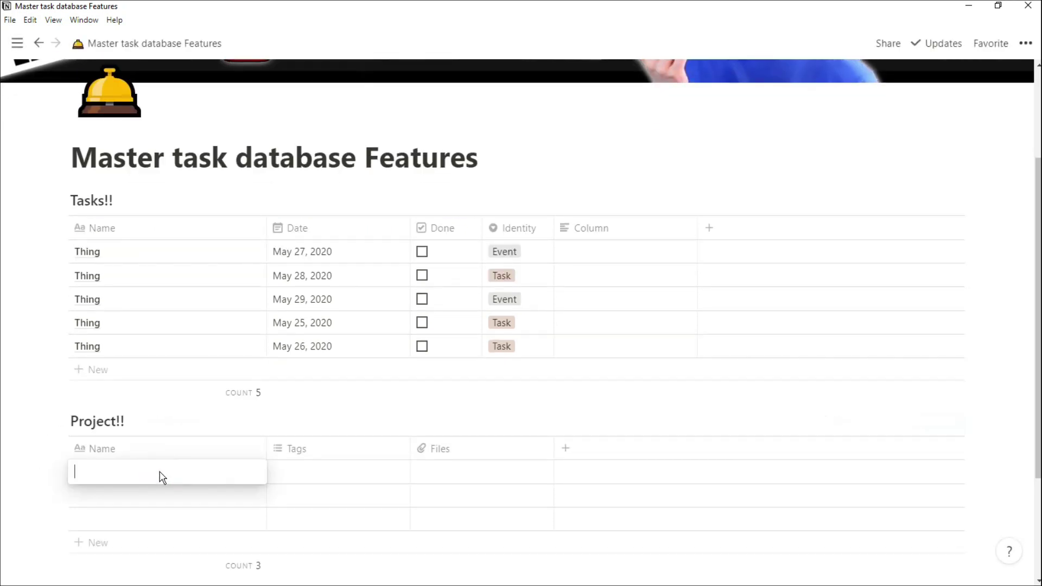
click(302, 455)
text(Date)
key(Return)
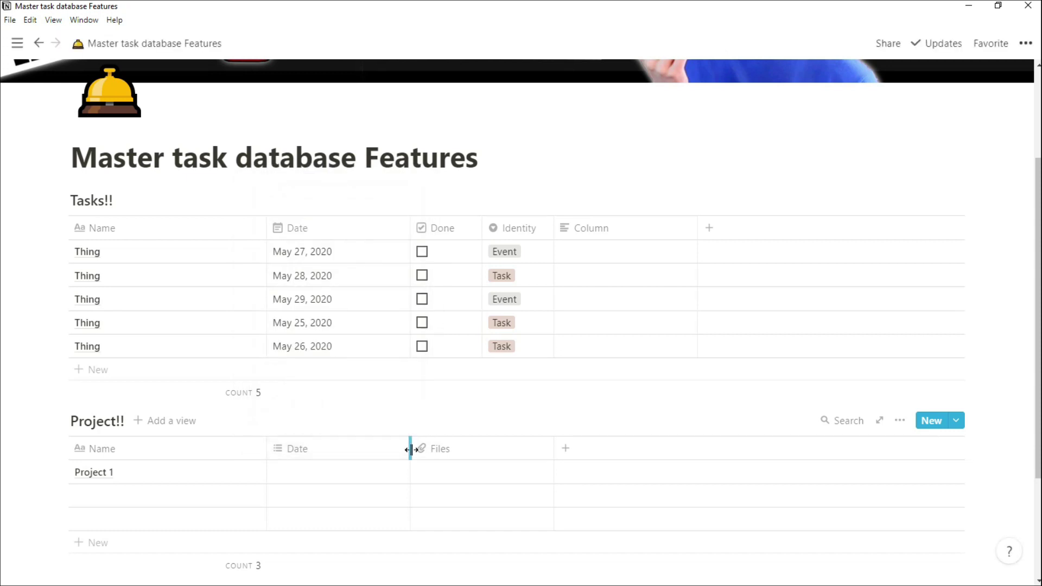
- Make the Date column a Date type and date Project 1 Jun 07, 2020
click(324, 447)
click(375, 226)
click(449, 187)
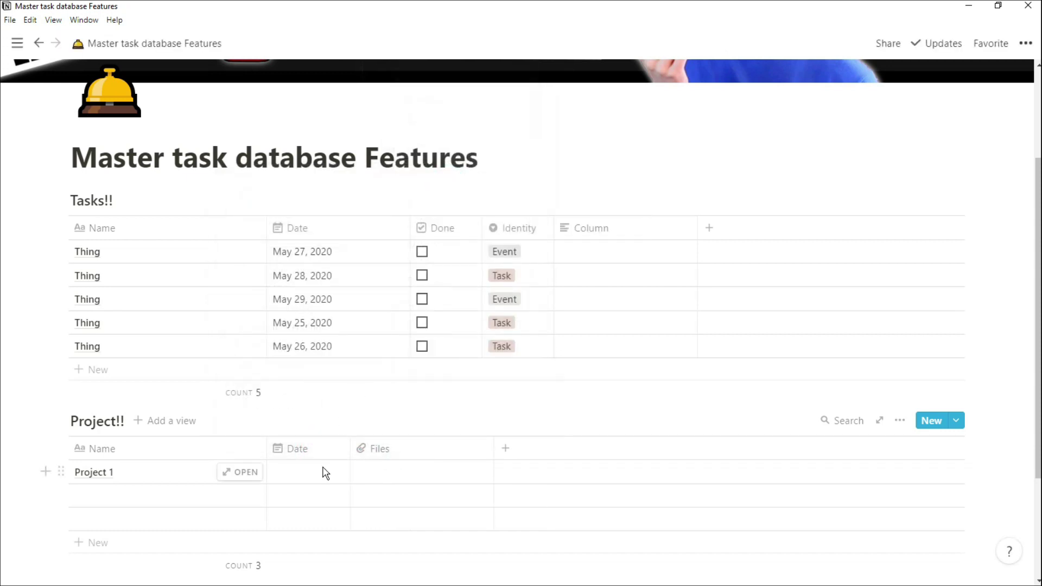
click(322, 471)
click(424, 300)
click(488, 488)
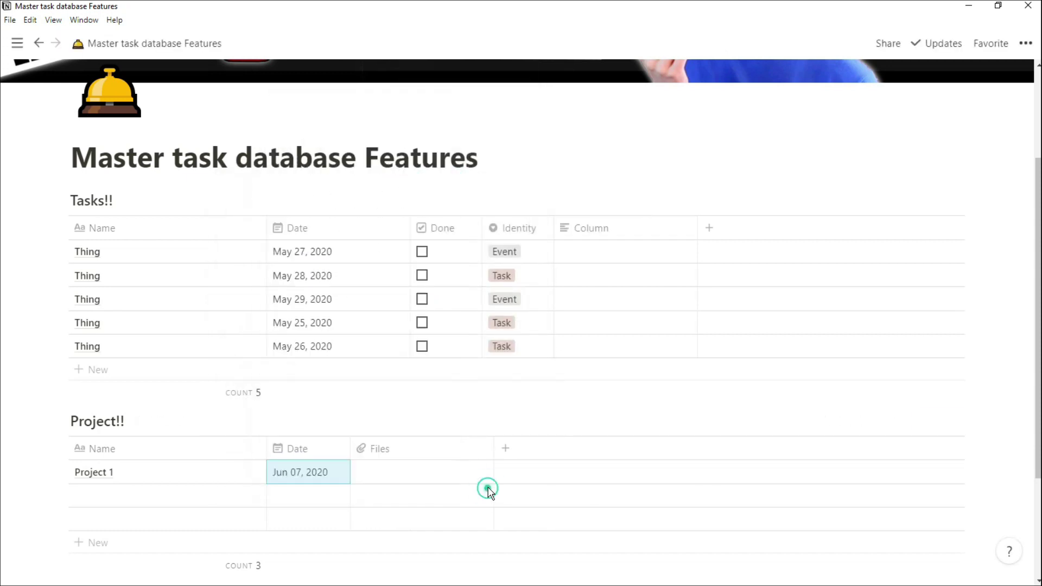
- Turn Files into a relation to Tasks!! named Tasks, and delete the empty Column property
click(441, 454)
click(396, 259)
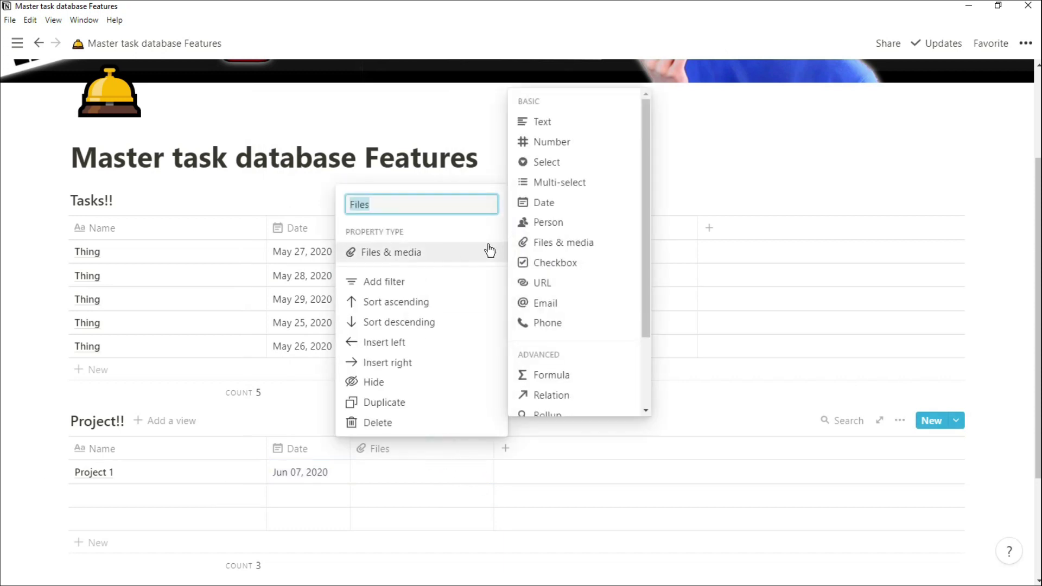
click(563, 396)
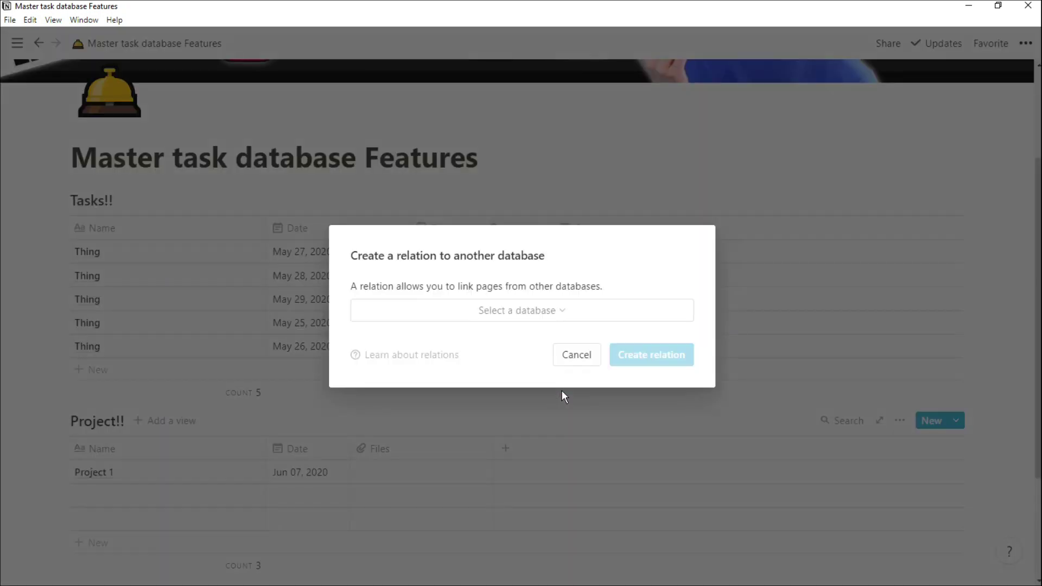
click(526, 318)
text(tasks)
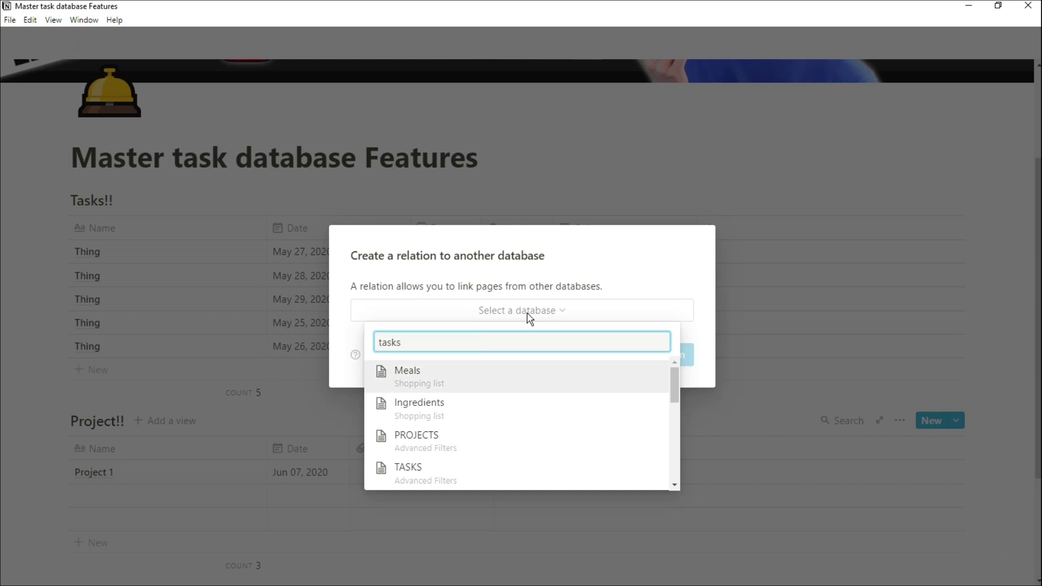
click(470, 441)
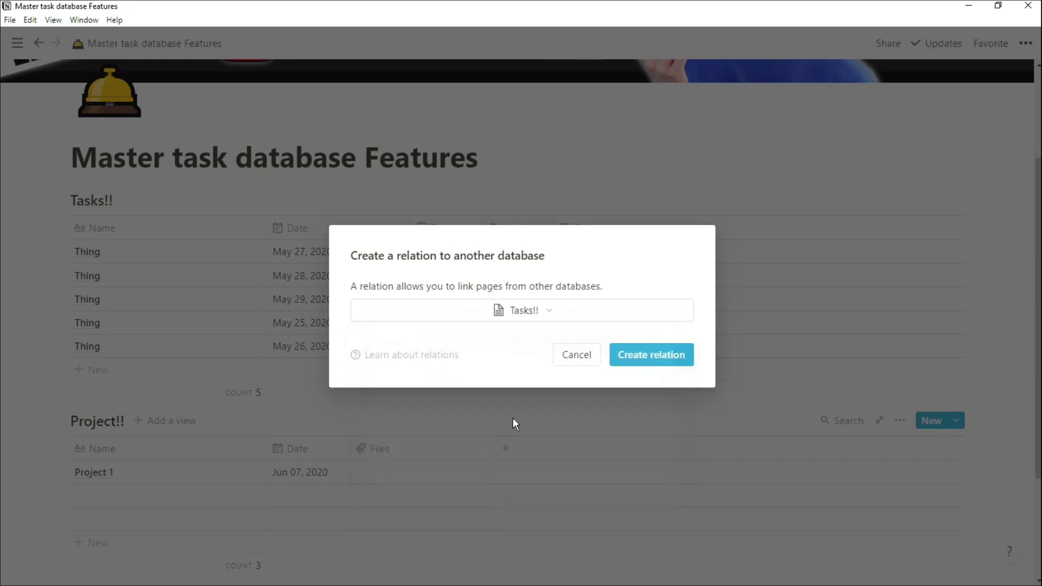
click(651, 356)
click(455, 455)
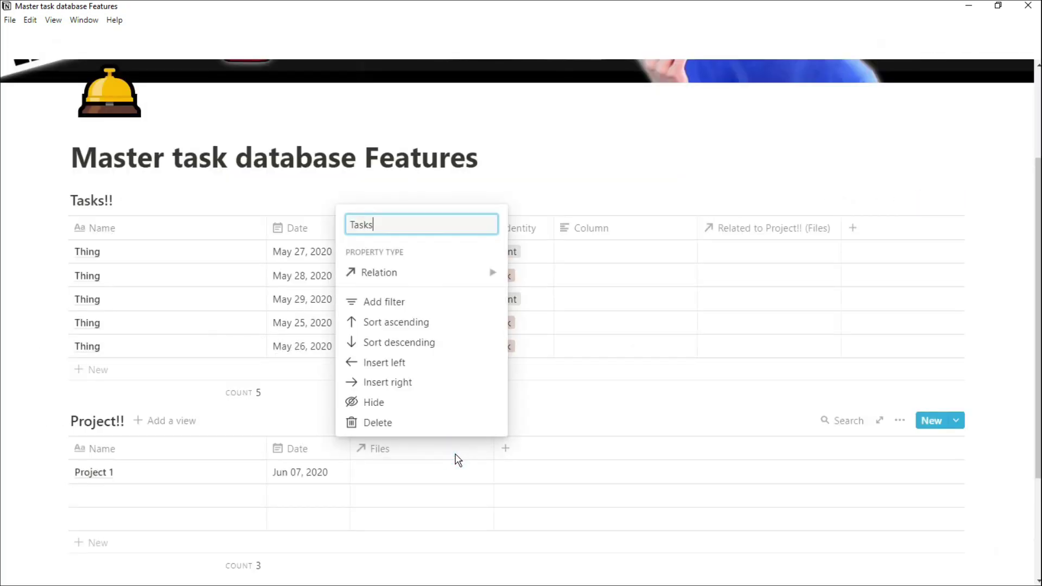
text(Tasks)
click(460, 463)
click(648, 239)
click(610, 474)
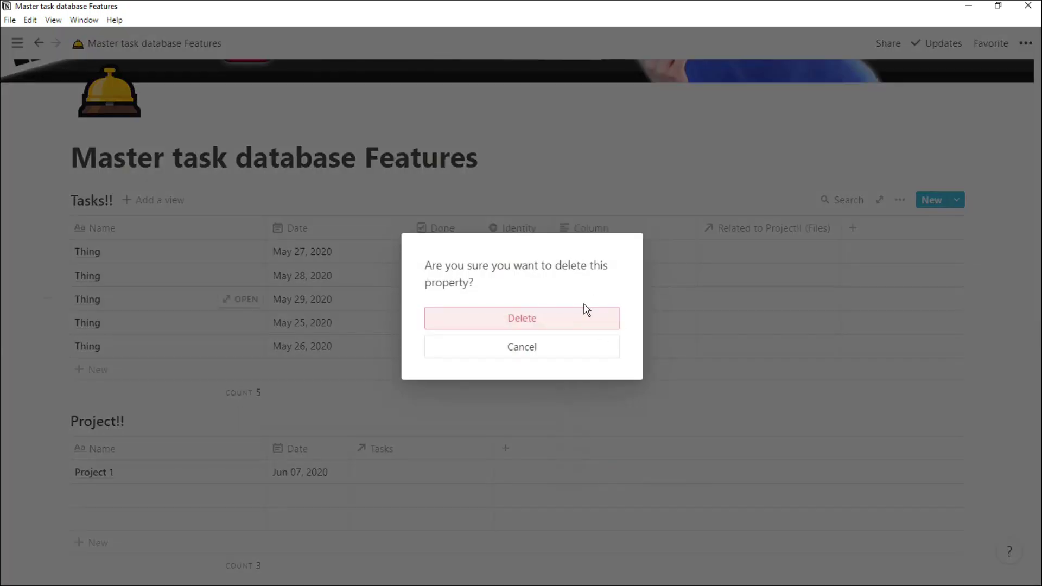
- Confirm the Column deletion, link the first Thing to Project 1, and rename that column Project
click(584, 315)
click(629, 250)
click(445, 297)
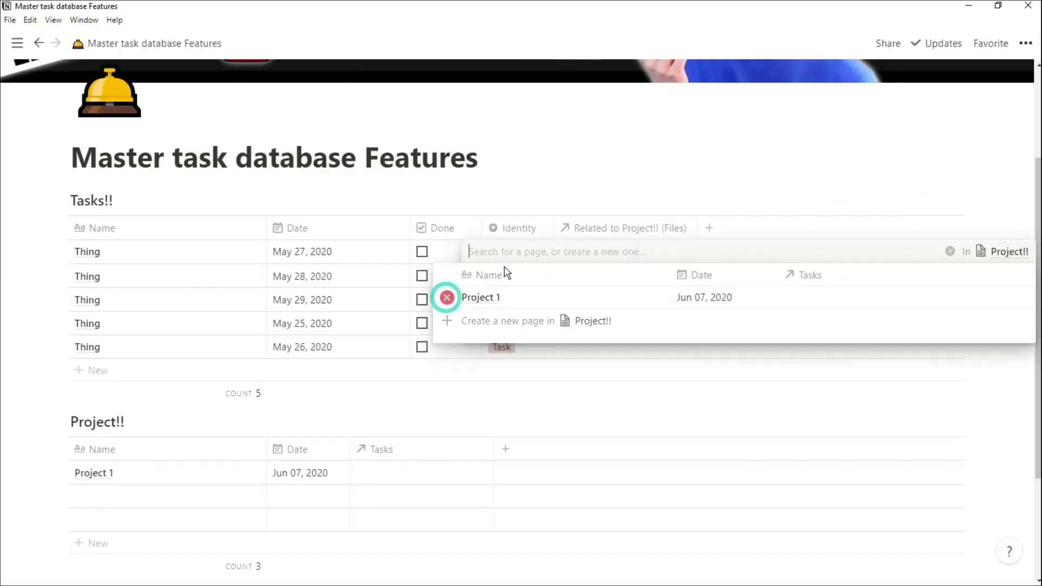
click(624, 230)
click(624, 229)
text(Project)
key(Return)
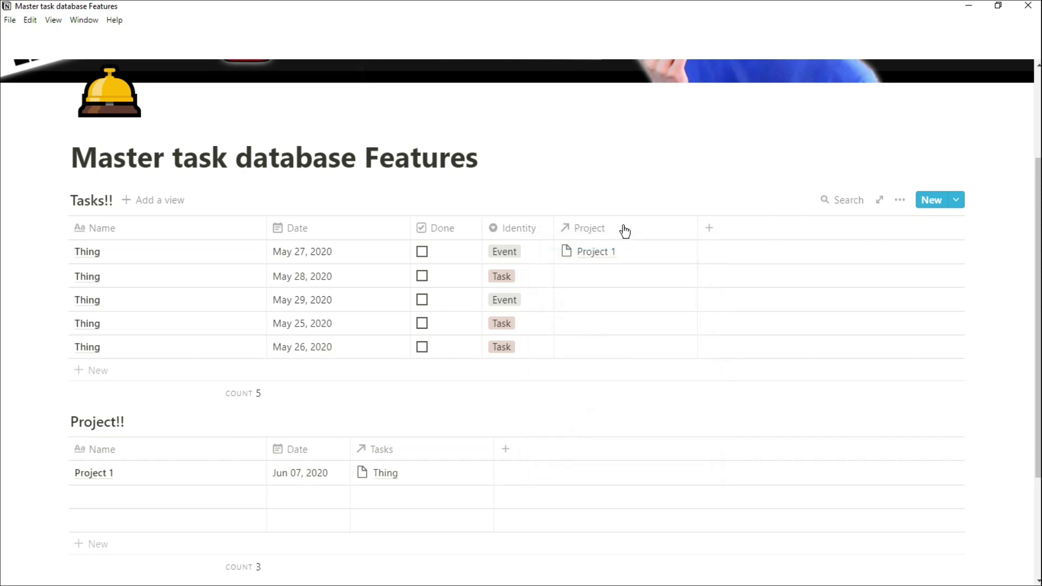
- Paste Project 1 into the remaining four Tasks rows and widen Project!!'s Tasks column
click(652, 257)
key(Escape)
key(Down)
key(shift+Down)
key(shift+Down)
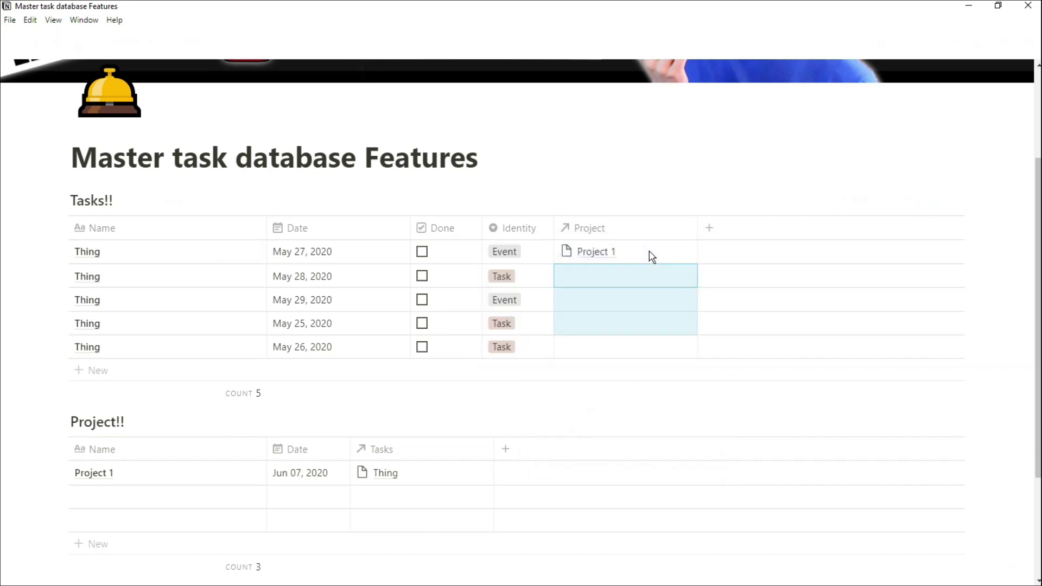
key(ctrl+v)
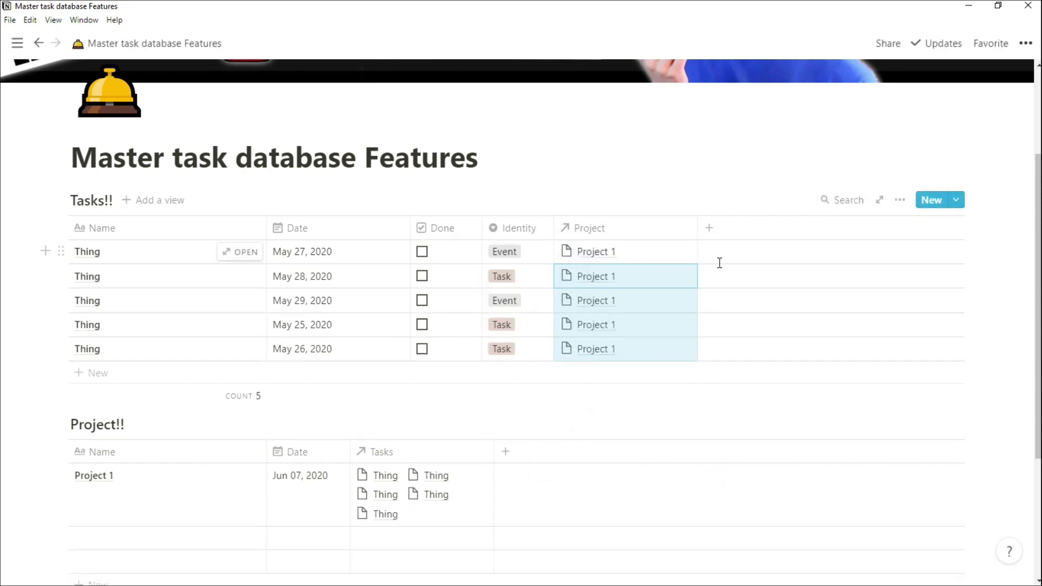
click(722, 275)
drag(492, 455, 639, 456)
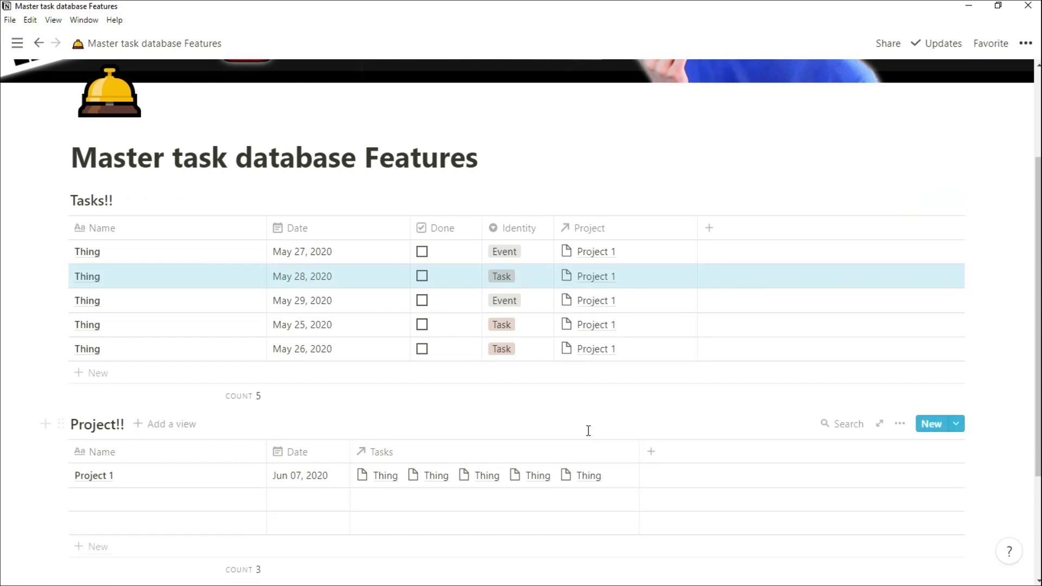
key(Escape)
- Create a new Calendar view for the Tasks!! database
click(176, 202)
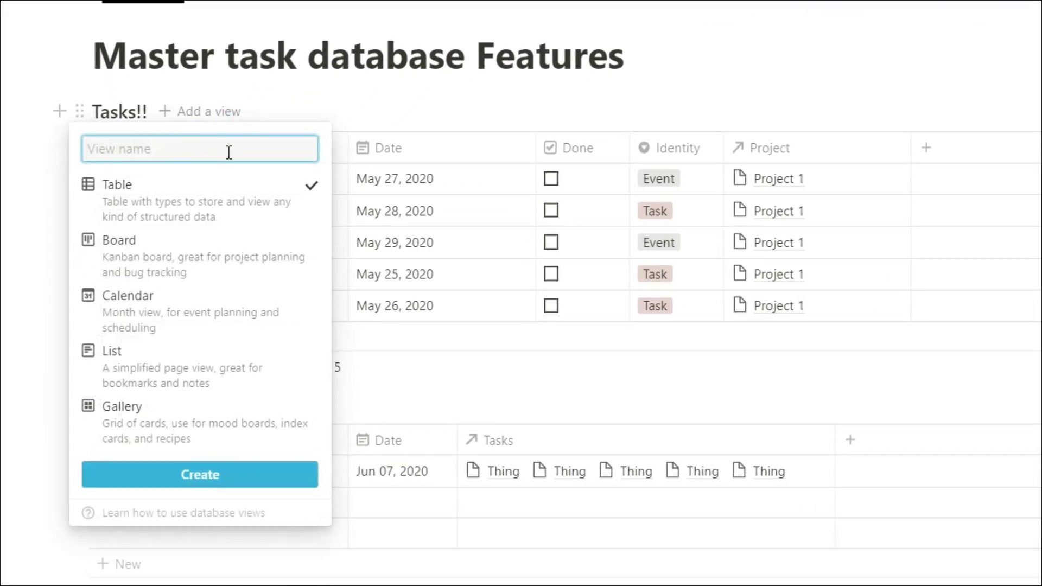
click(207, 301)
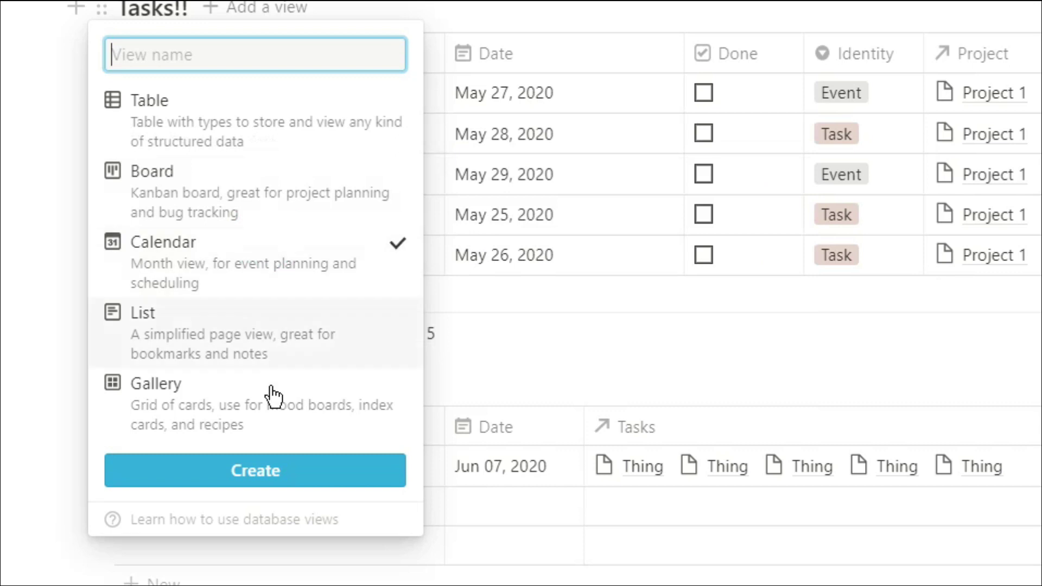
click(274, 470)
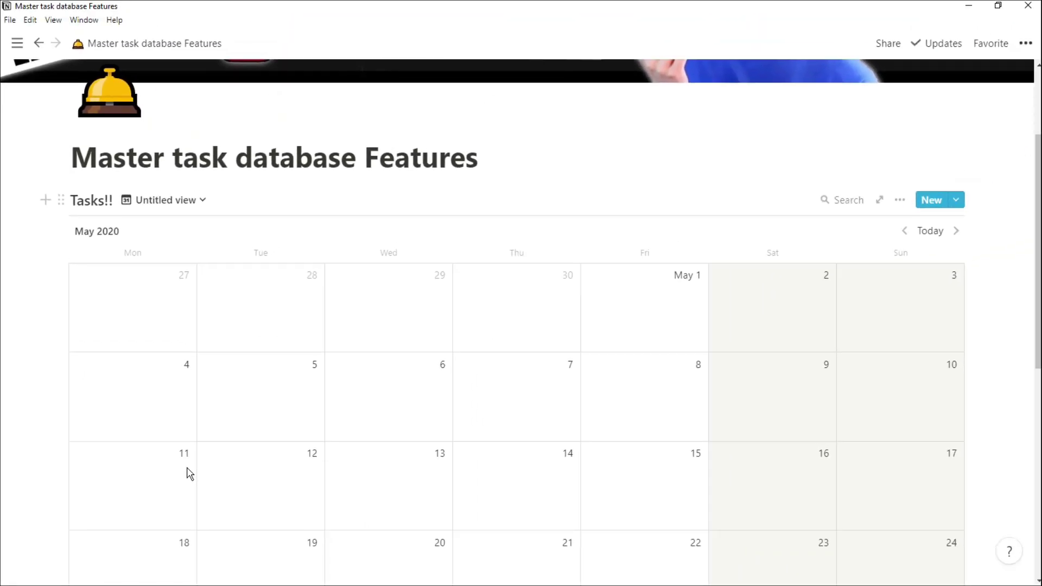
scroll(309, 437, down, 3)
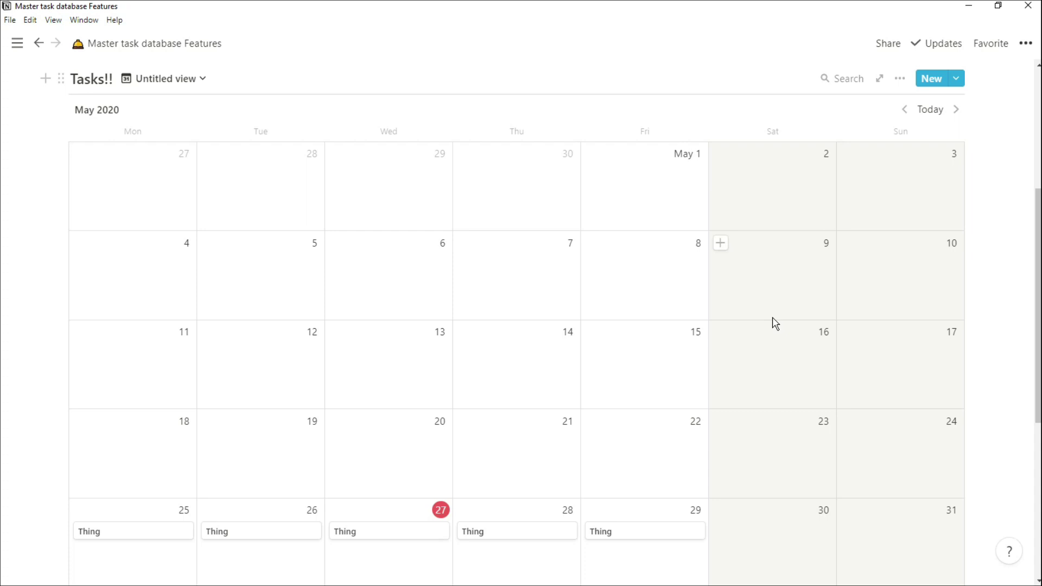
- Add a view filter so the calendar shows only entries whose Identity is Event
click(900, 79)
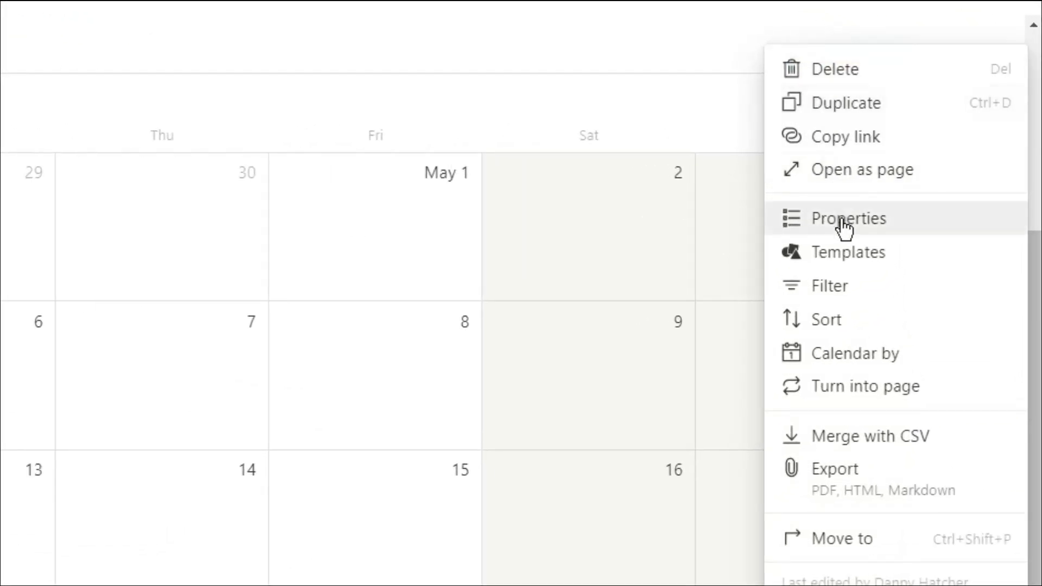
click(852, 286)
click(455, 158)
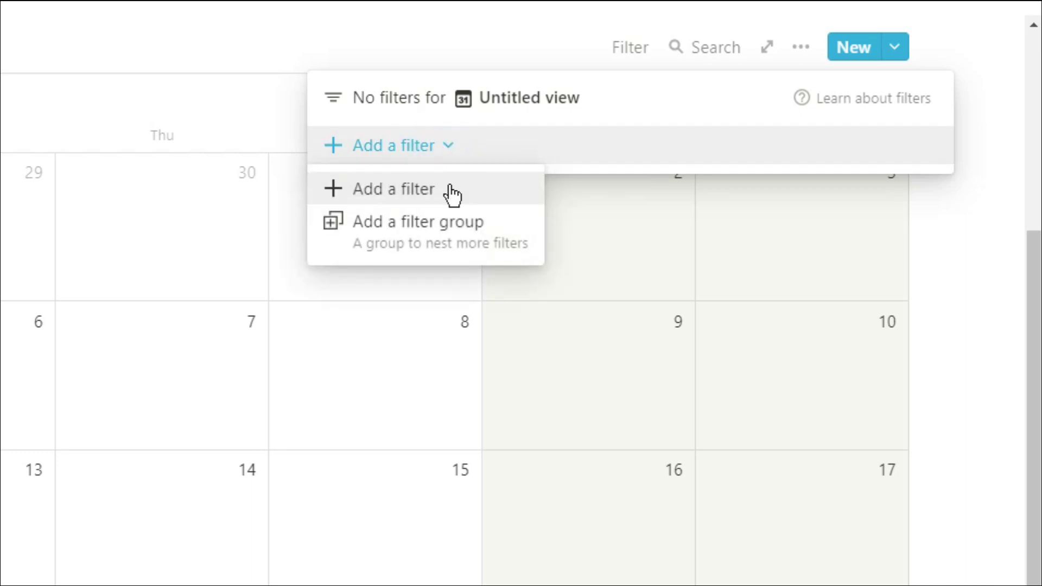
click(454, 196)
click(529, 148)
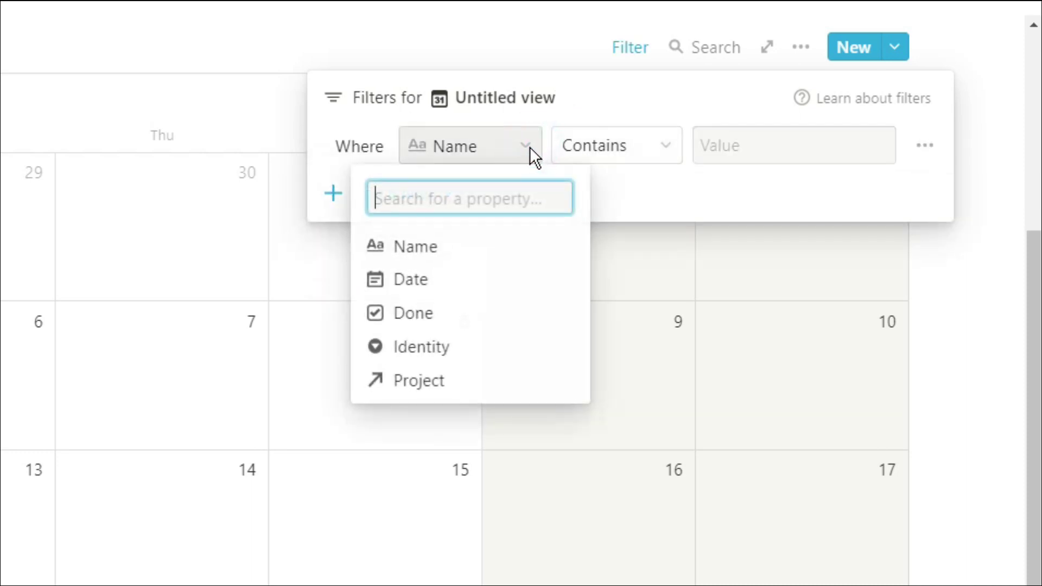
click(434, 350)
click(731, 147)
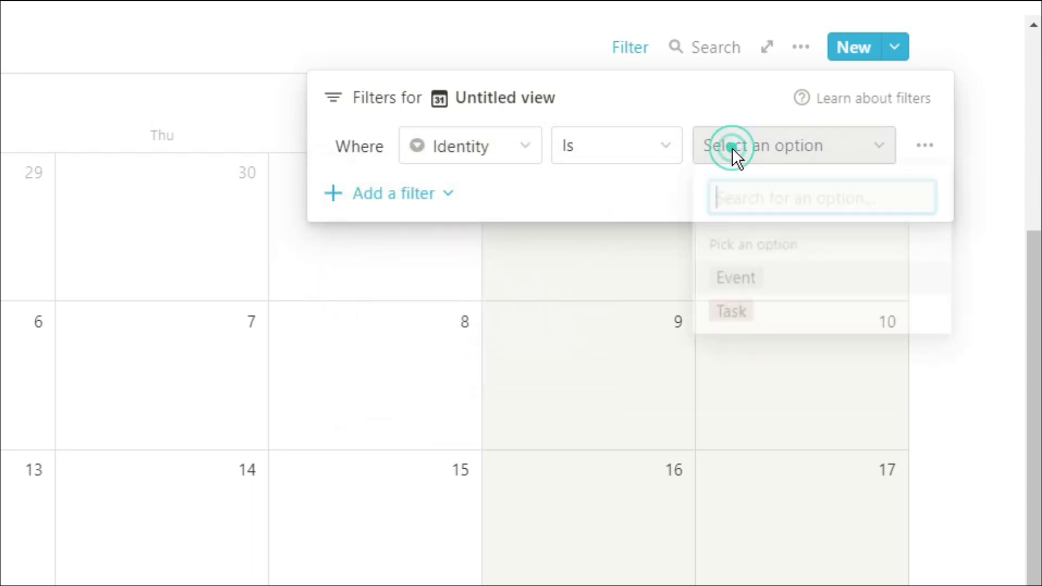
click(750, 283)
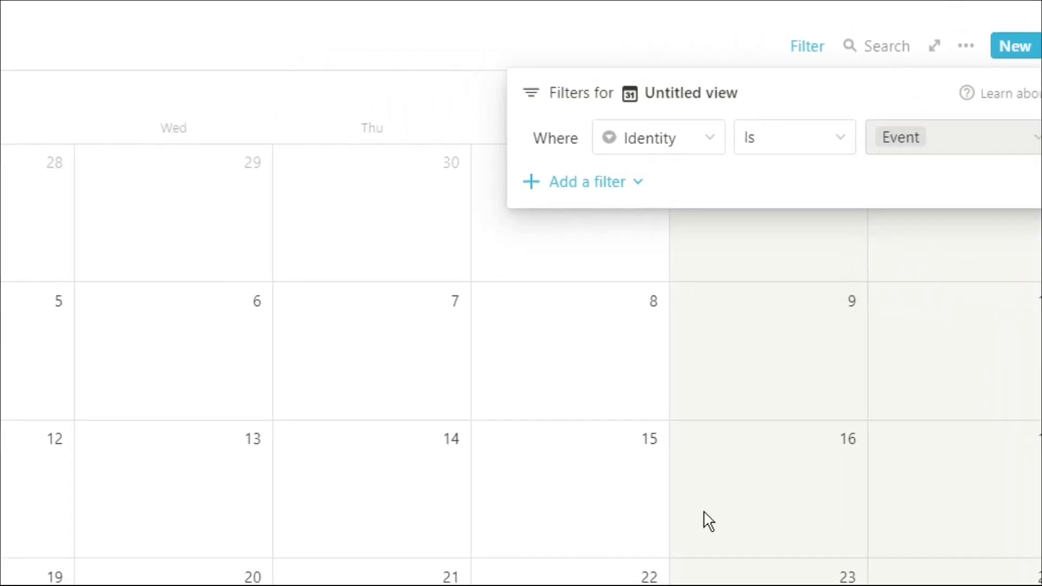
- Rename the filtered calendar view to Event
click(910, 536)
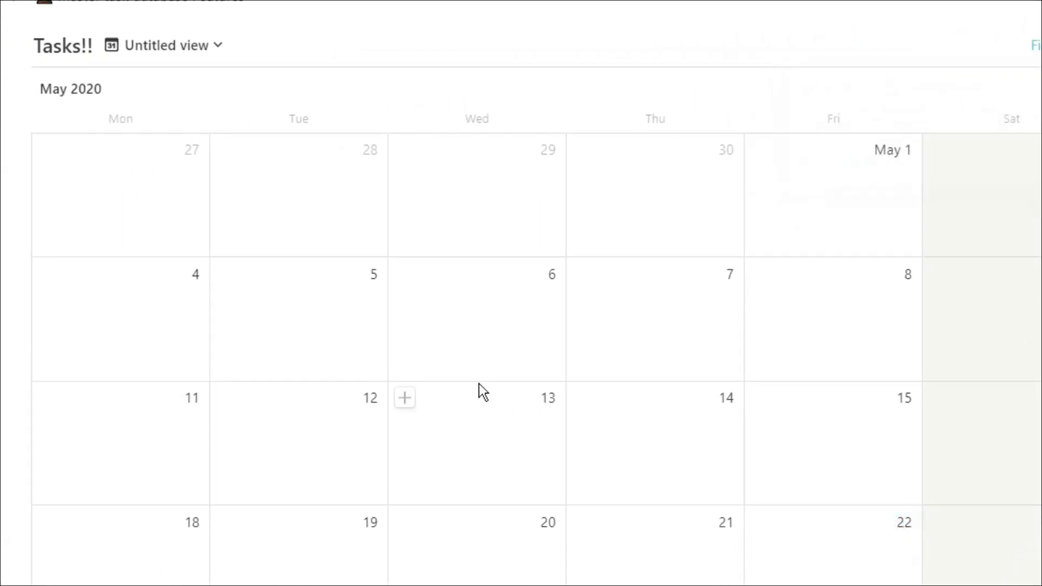
click(222, 41)
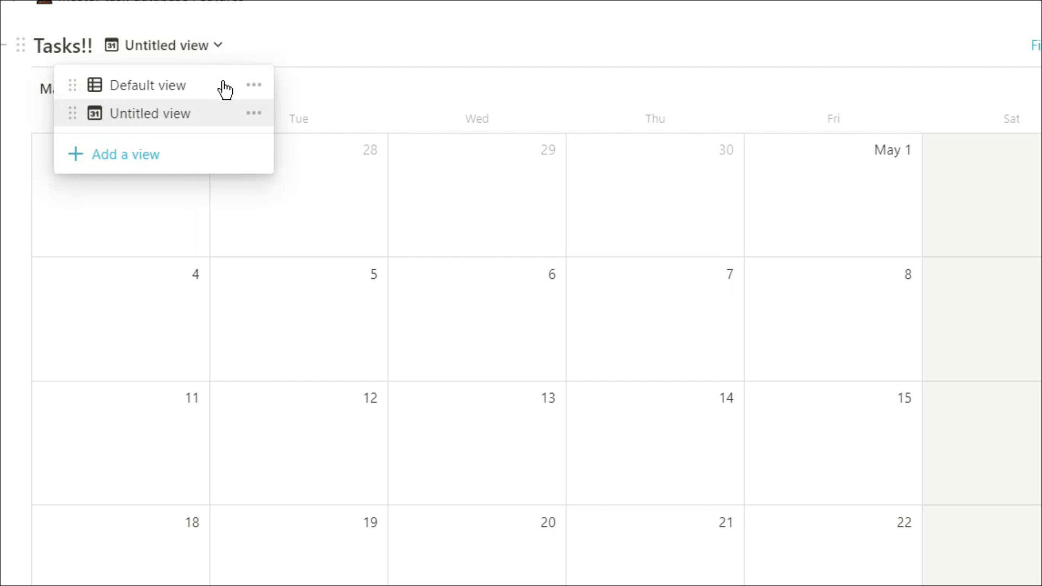
click(254, 114)
text(Event)
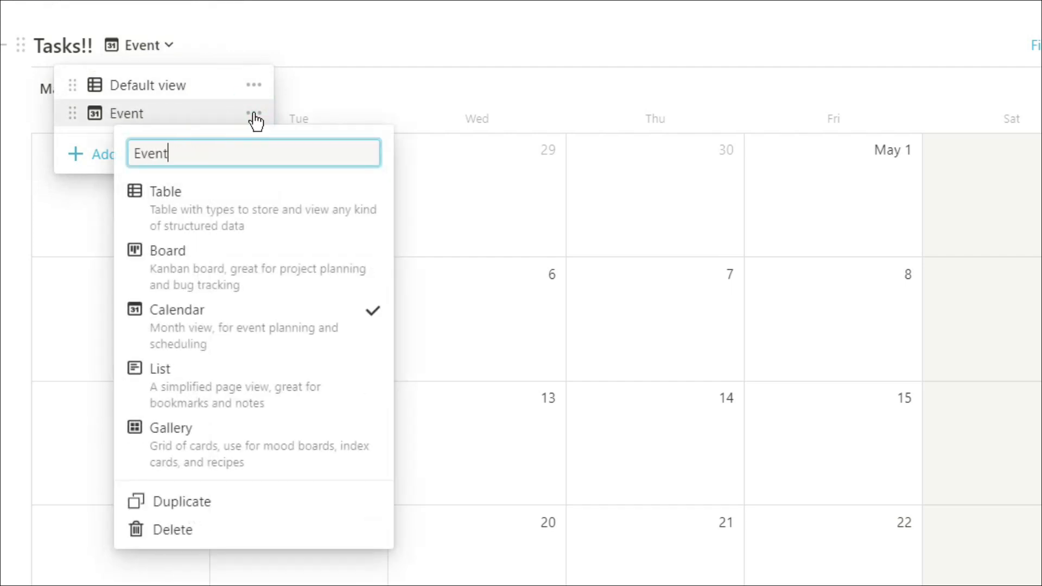
key(Return)
- Create a calendar view named Event & Tasks, then switch back to the default table view
click(176, 154)
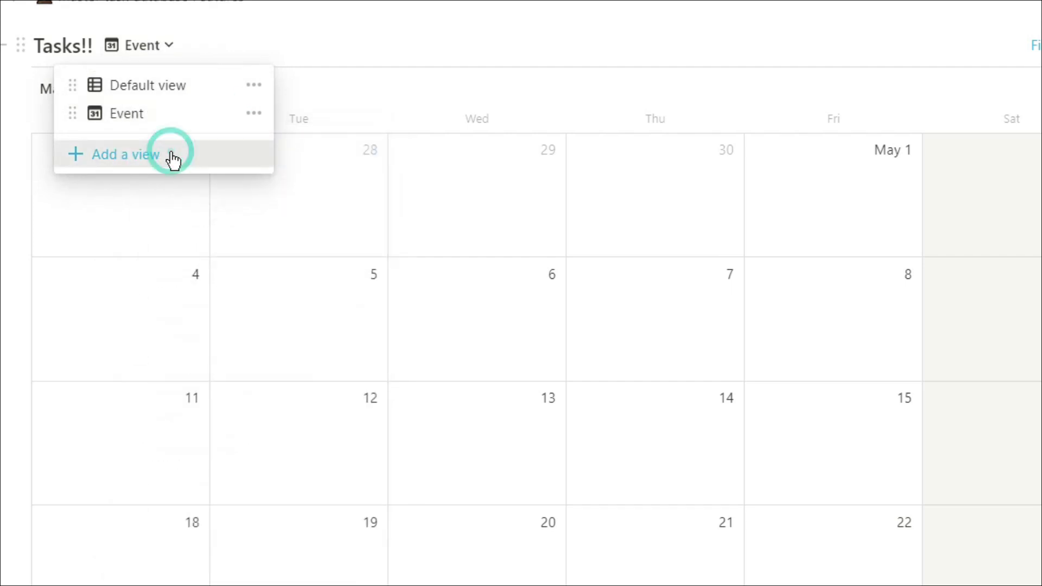
text(Event & Tasks)
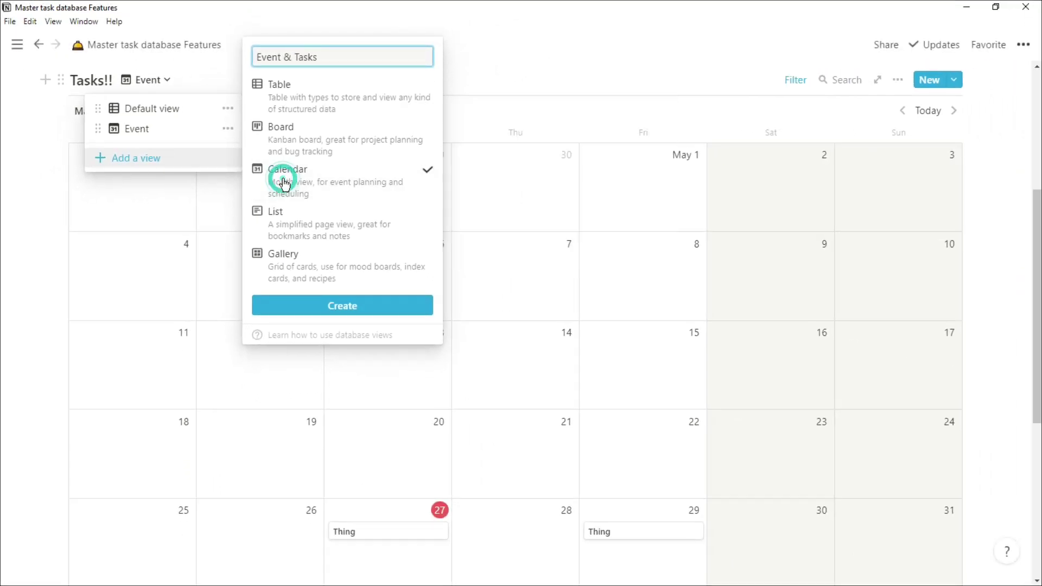
click(319, 315)
scroll(363, 385, down, 3)
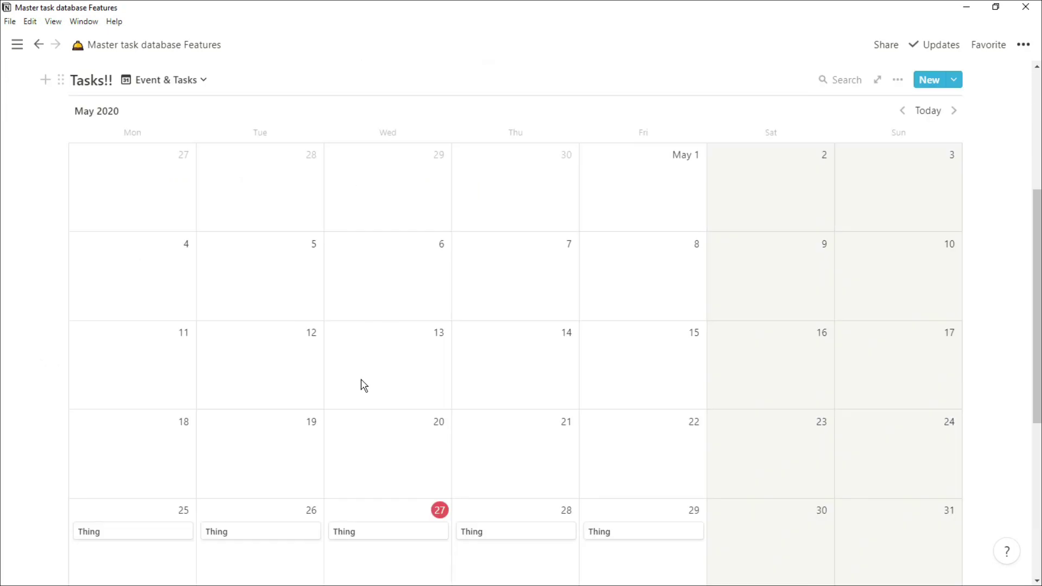
scroll(397, 402, down, 1)
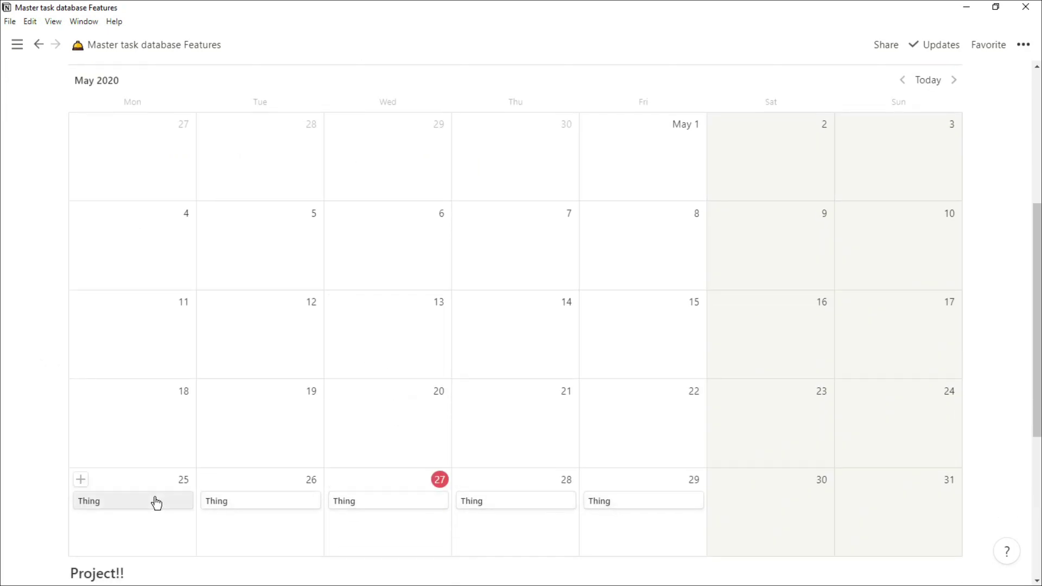
scroll(336, 272, up, 3)
click(201, 182)
click(163, 207)
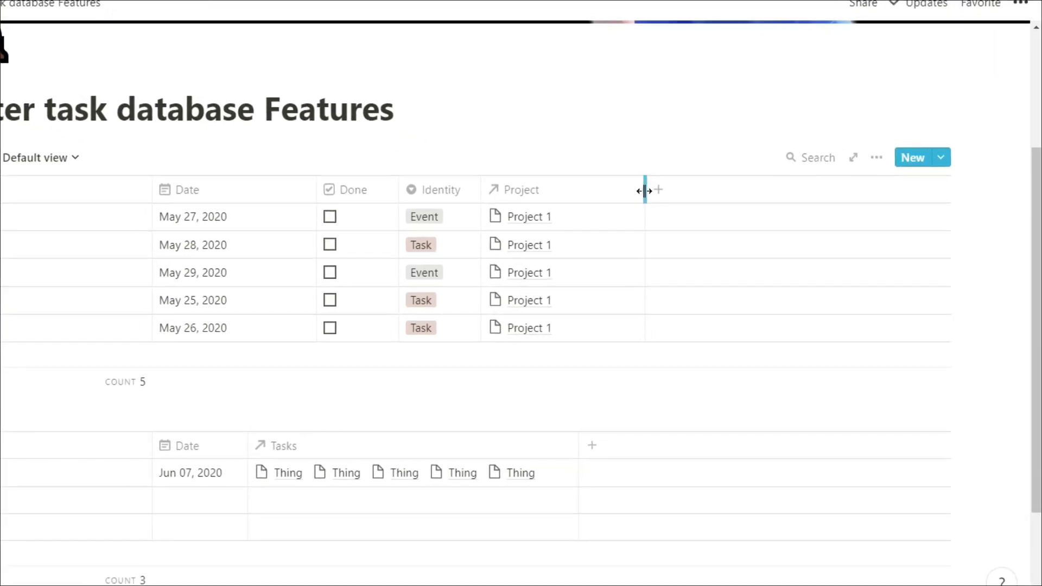
- Add a rollup column pulling the Project relation's Date, shown as original values
click(584, 182)
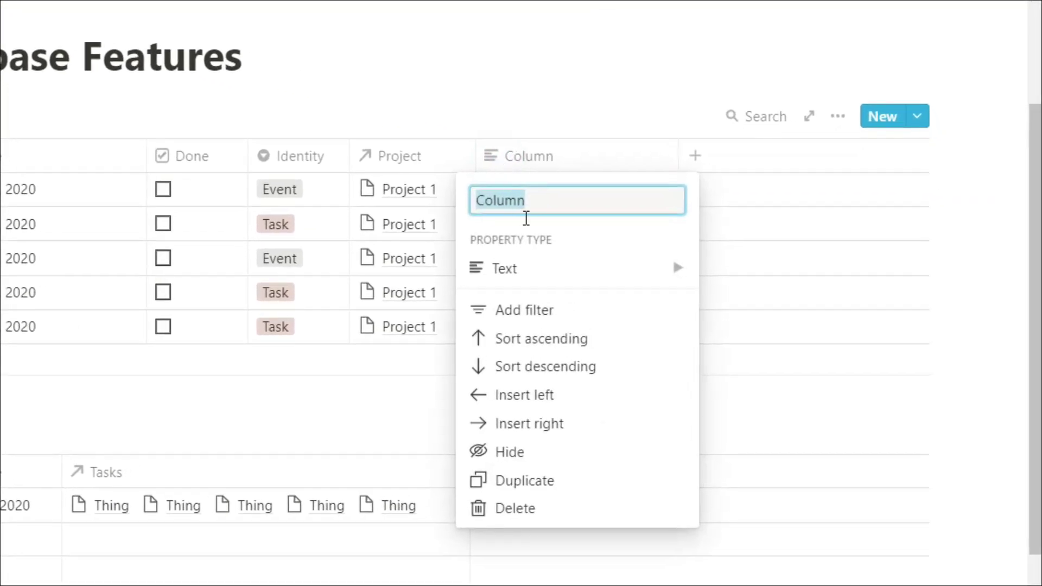
mouse_move(540, 280)
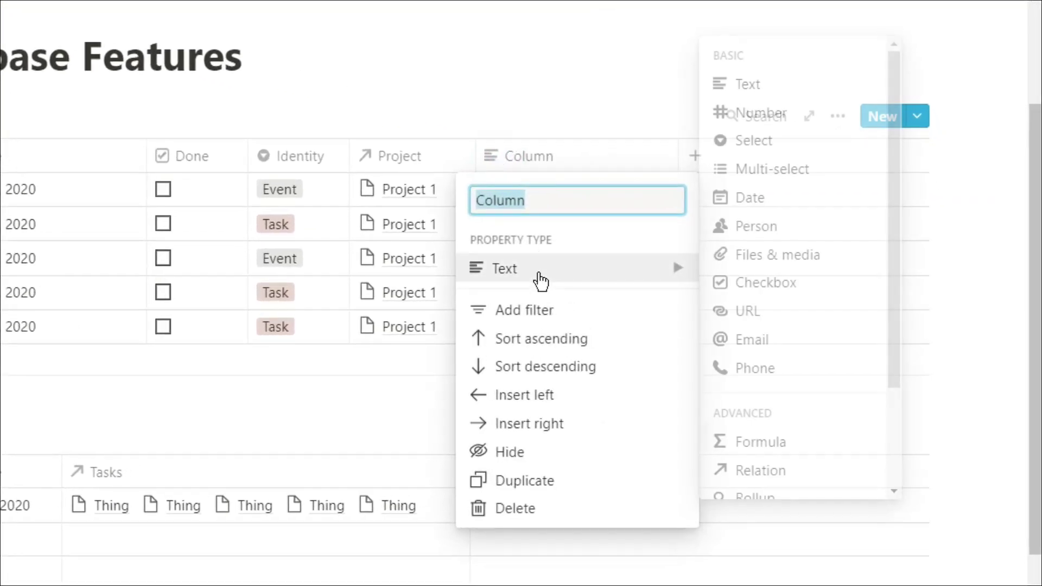
click(757, 495)
click(568, 198)
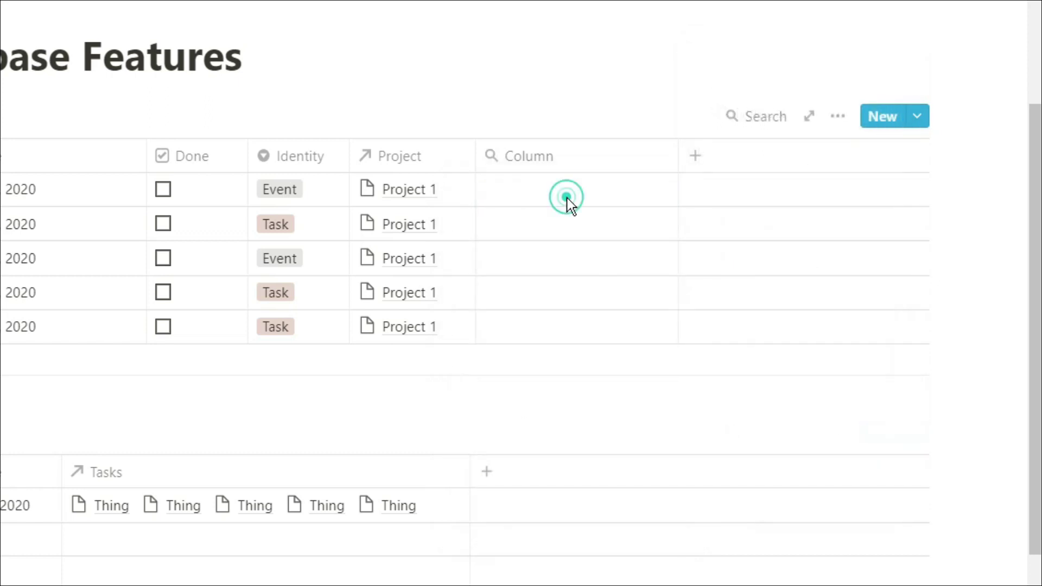
click(572, 255)
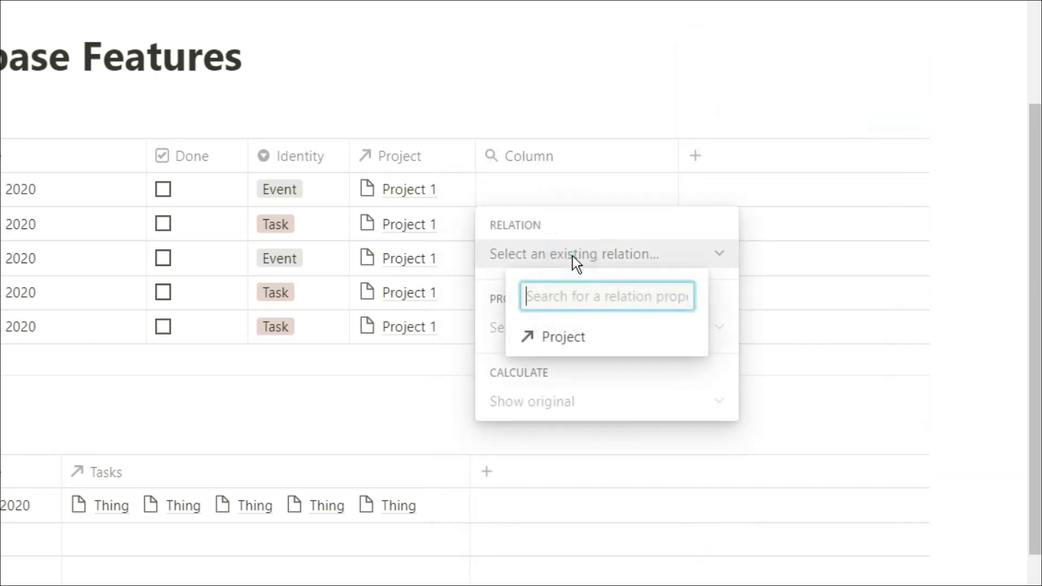
click(581, 340)
click(575, 329)
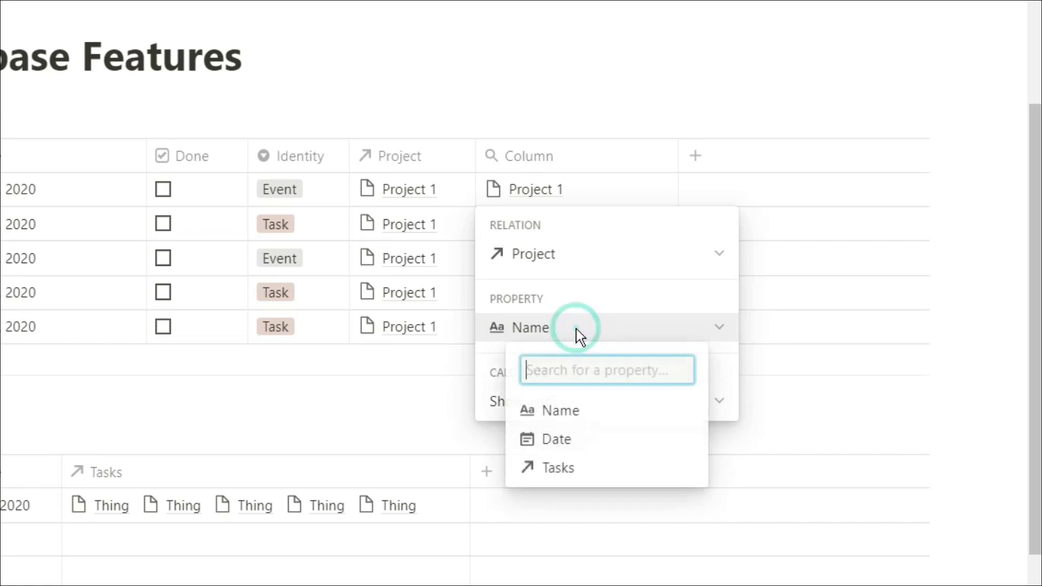
click(575, 440)
click(568, 402)
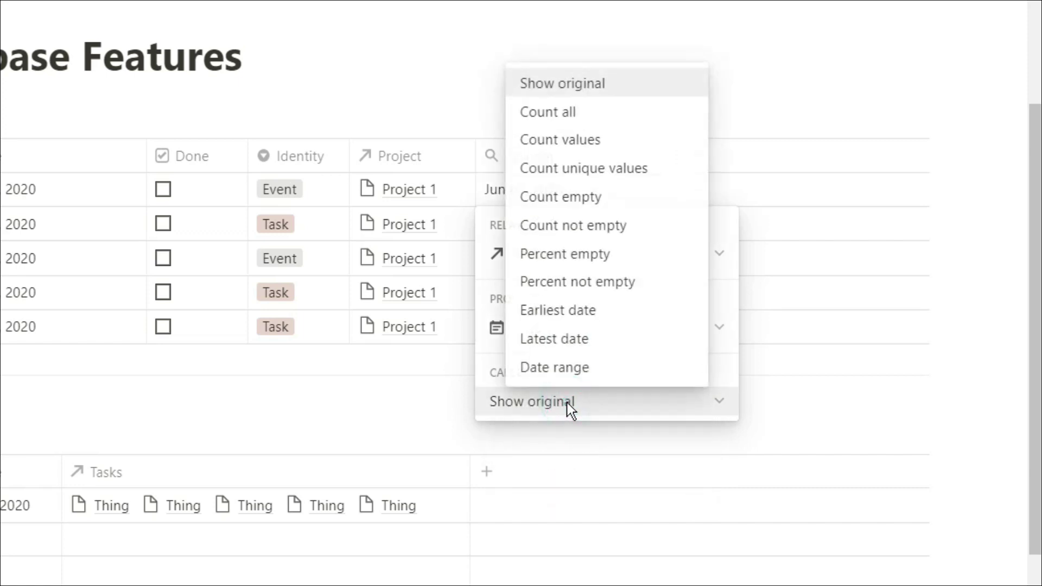
click(558, 81)
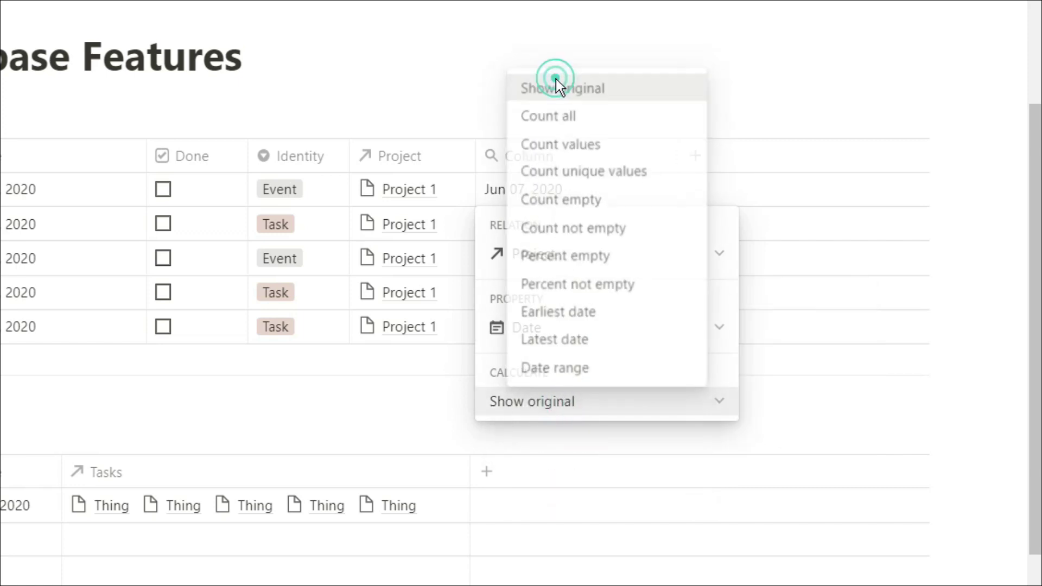
key(Escape)
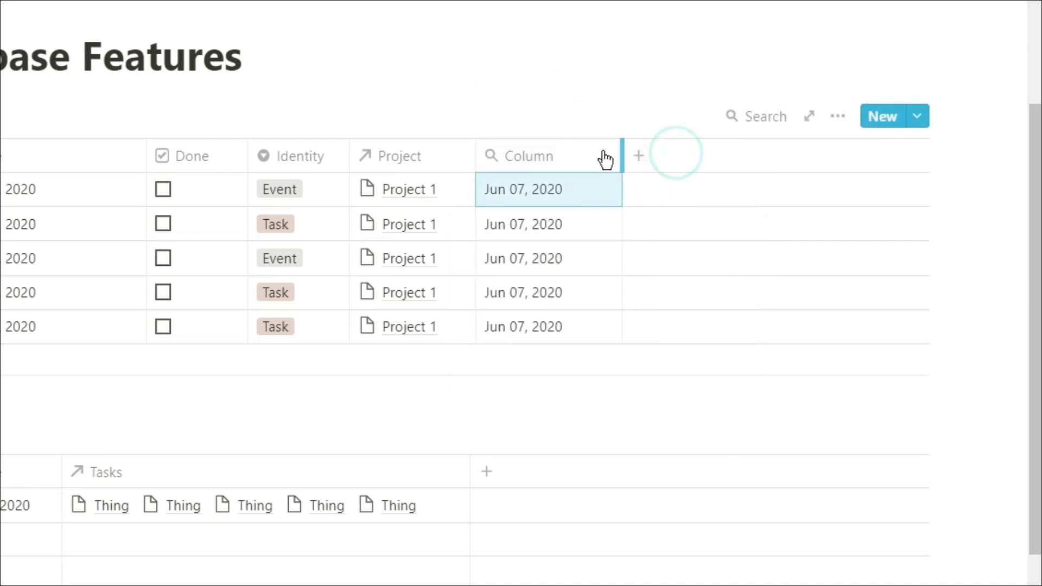
- Rename the rollup column to Due date
click(549, 155)
text(Due date)
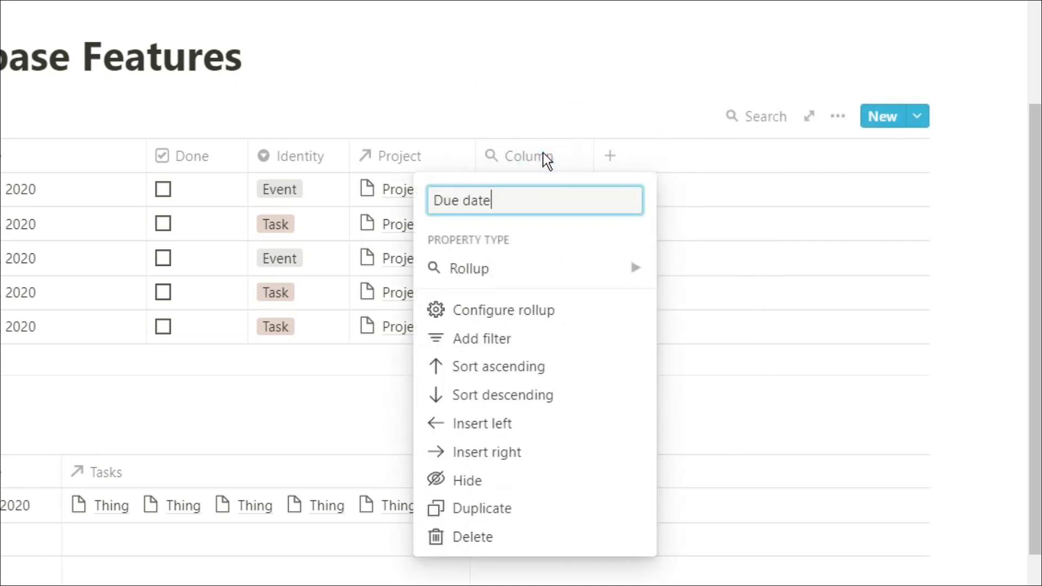
key(Return)
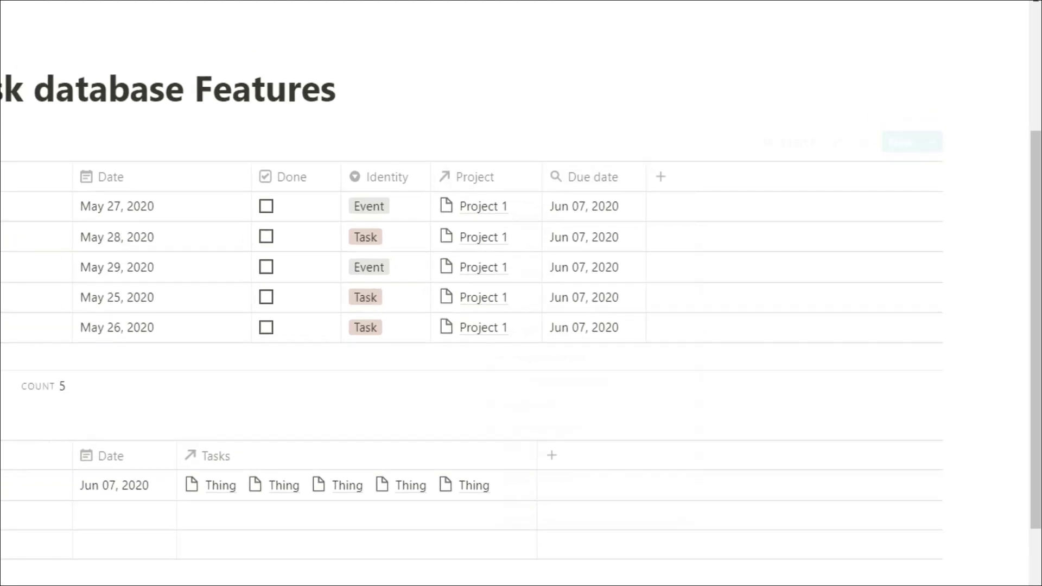
- Switch to the Event & Tasks calendar view and show the Done property on its cards
click(17, 157)
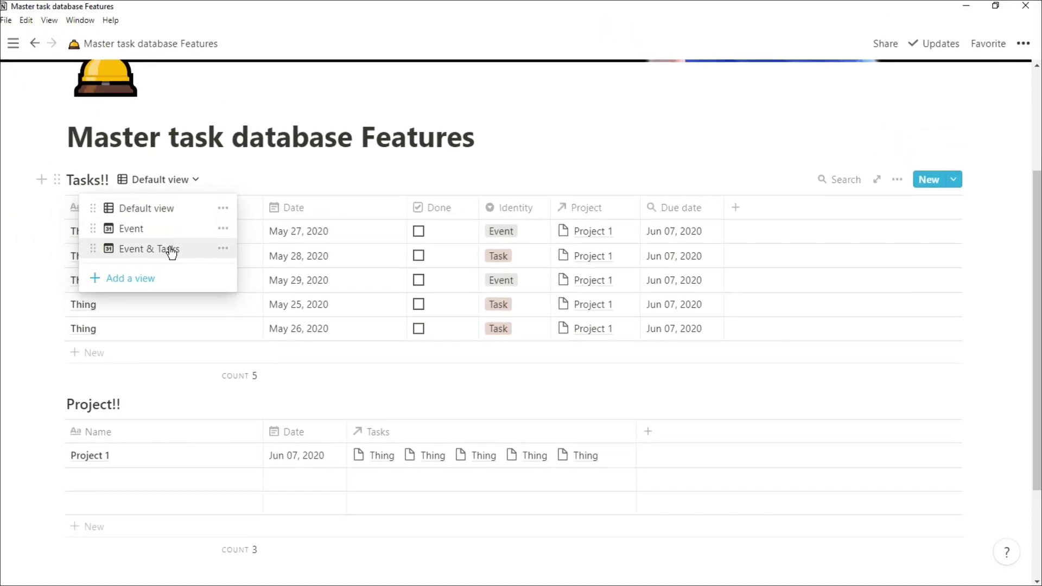
click(174, 248)
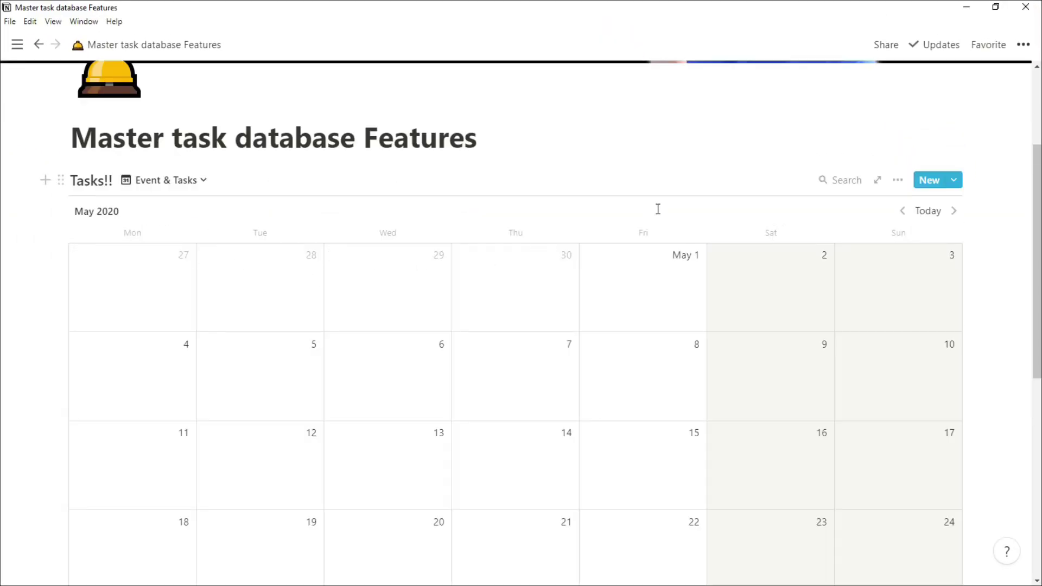
click(895, 182)
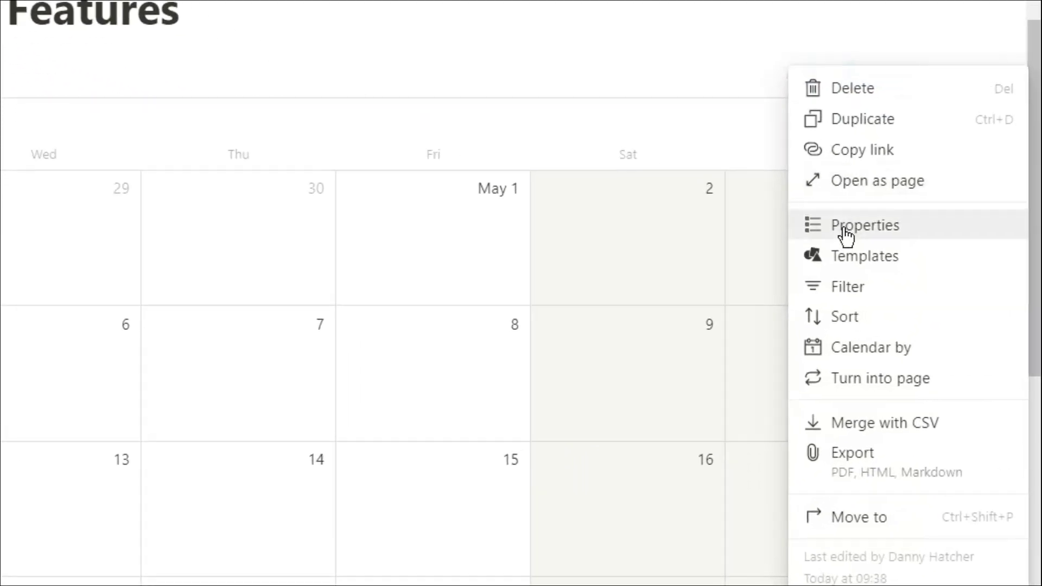
click(914, 281)
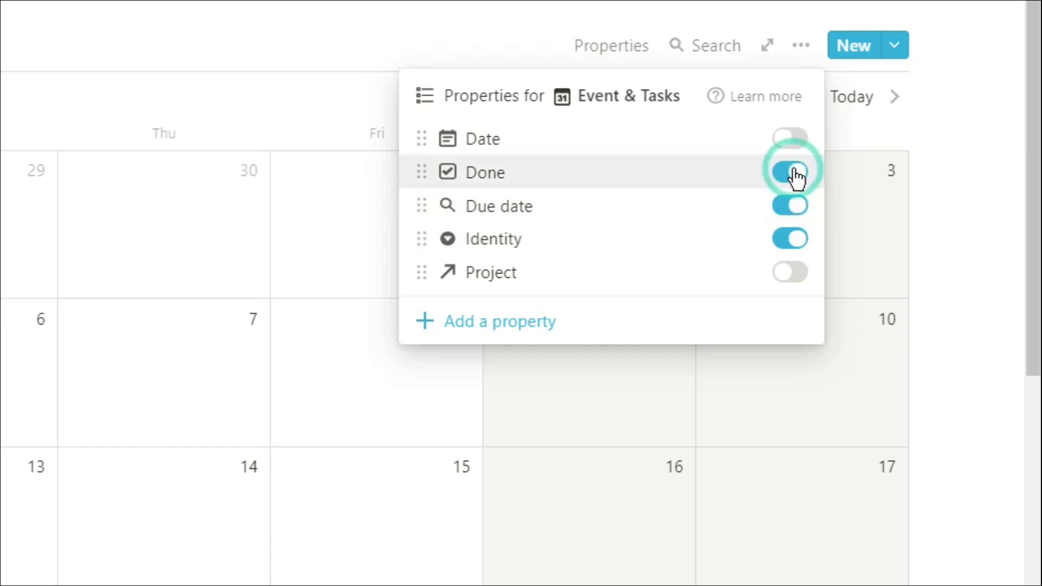
click(289, 246)
- Tick Done on the May 28 task and the May 29 event
scroll(289, 246, down, 10)
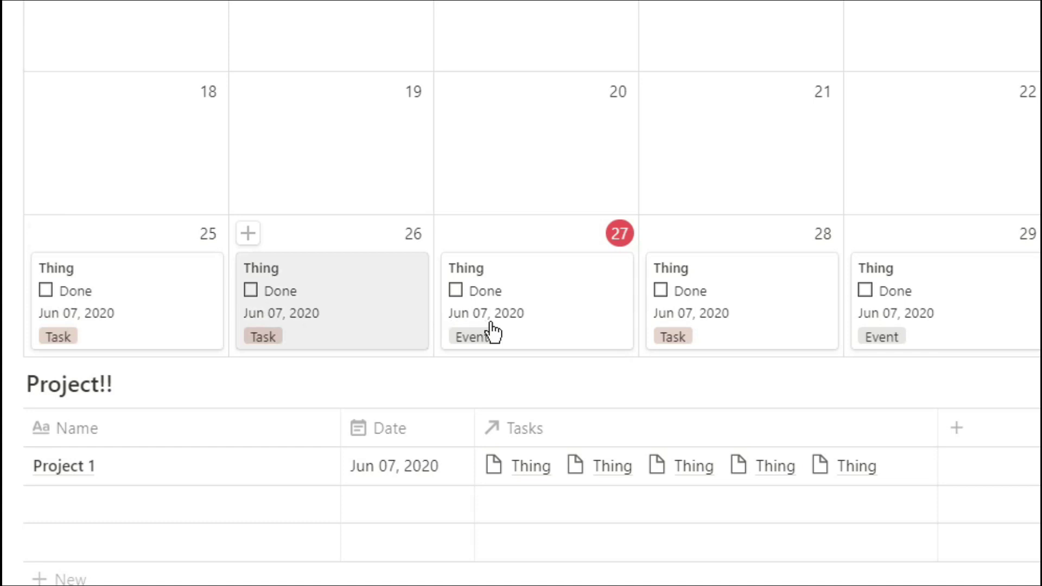
click(661, 292)
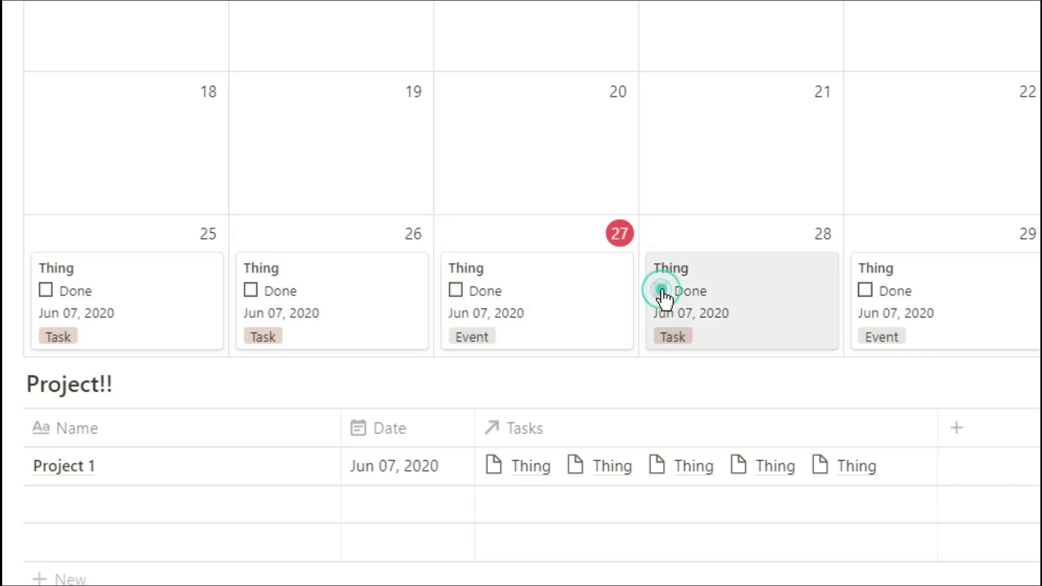
click(865, 291)
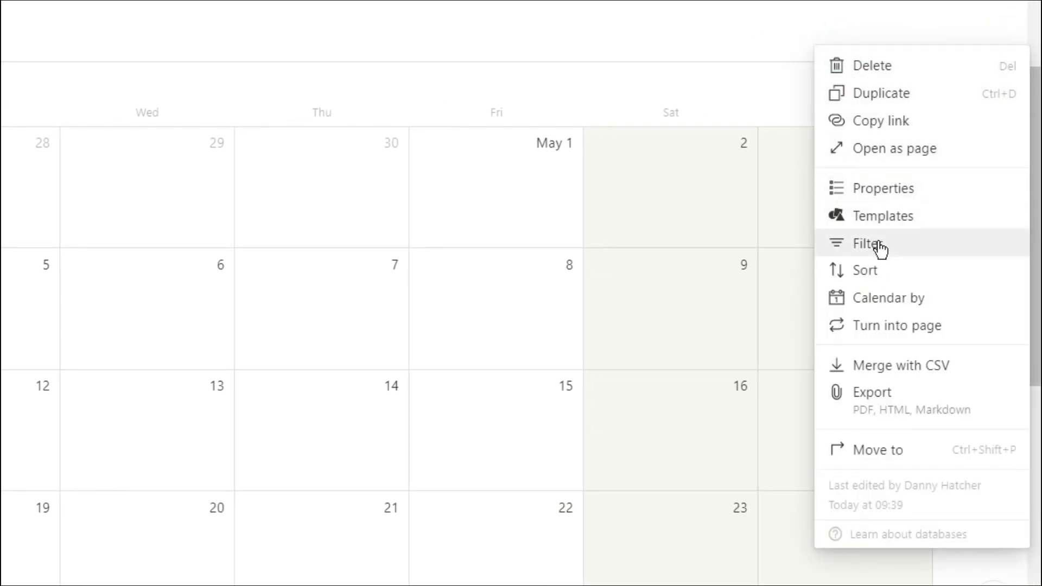
- Add a 'Done is not checked' filter so only the May 25–27 items remain
click(879, 248)
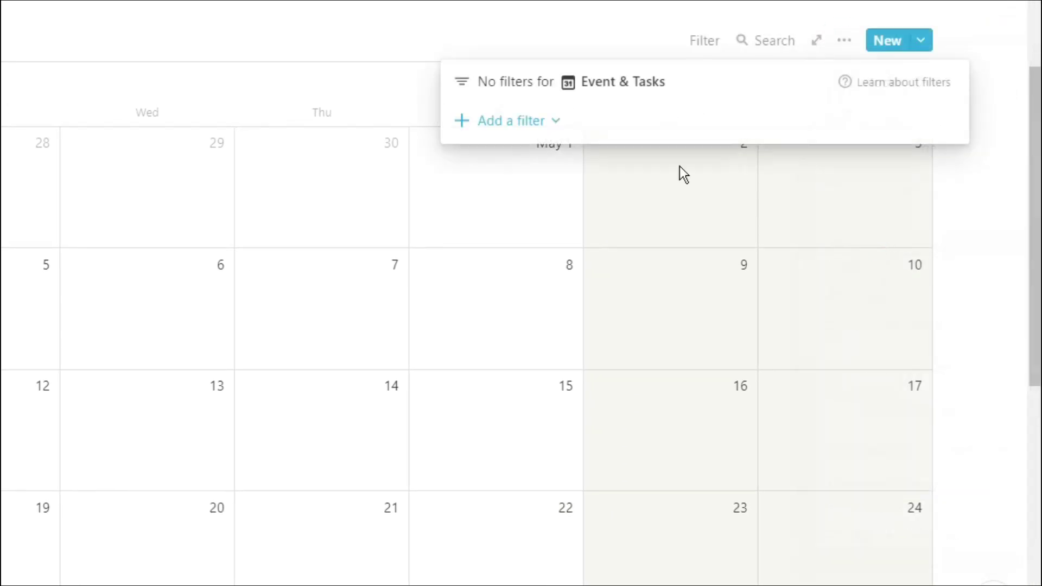
click(539, 131)
click(539, 156)
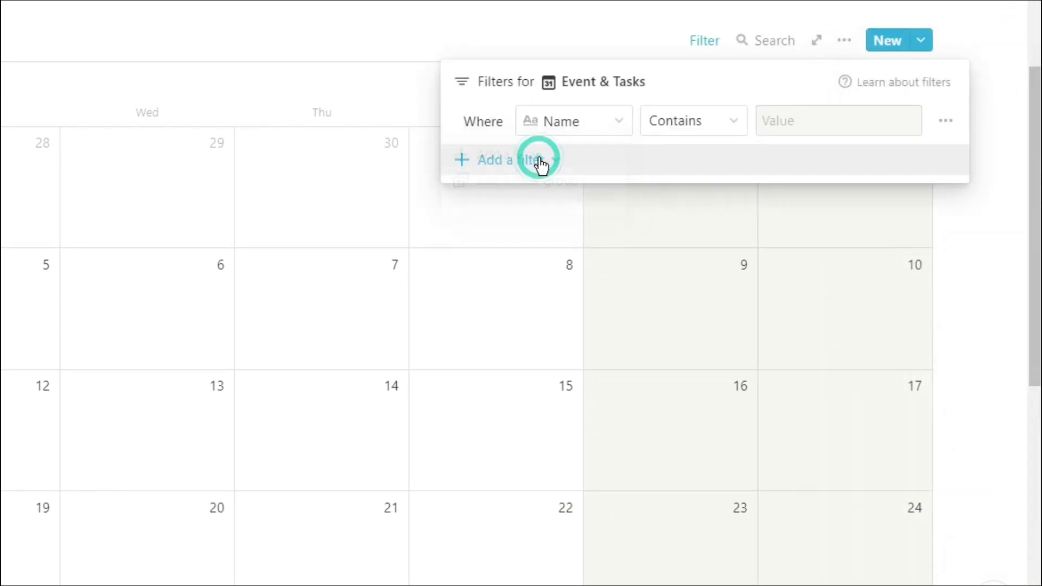
click(619, 124)
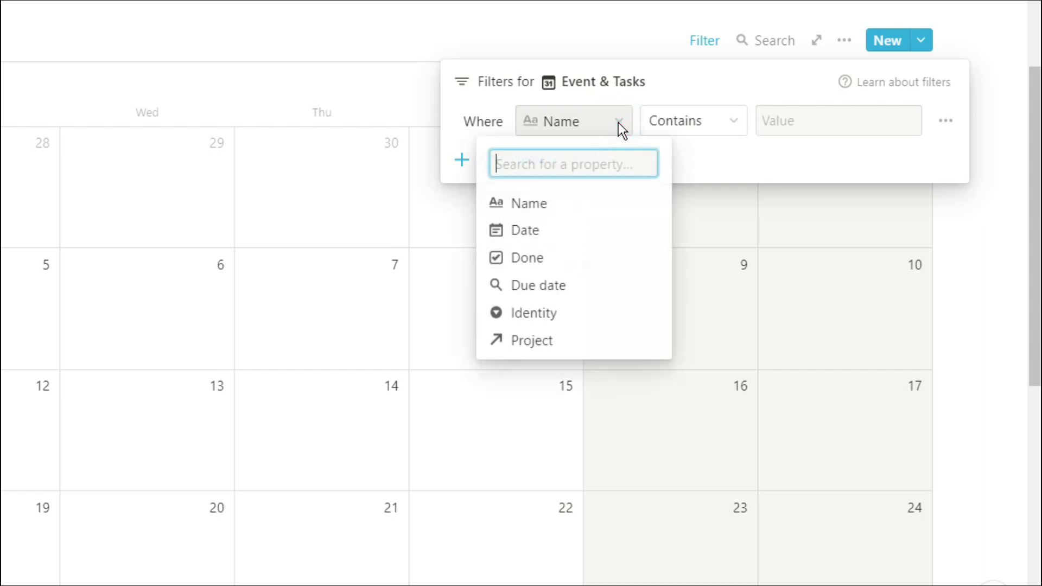
click(586, 246)
click(711, 121)
click(691, 186)
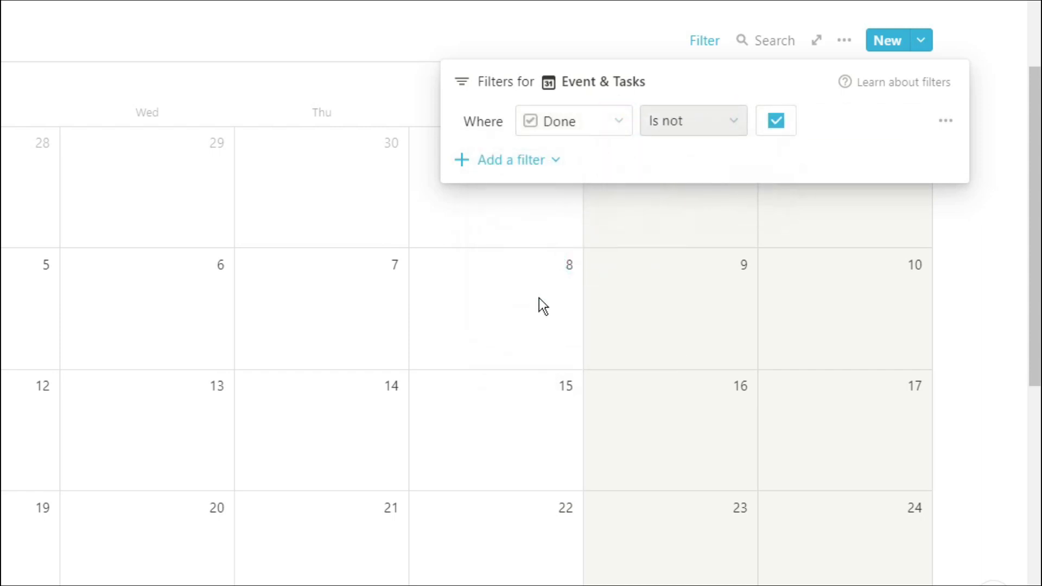
click(537, 301)
scroll(570, 315, down, 4)
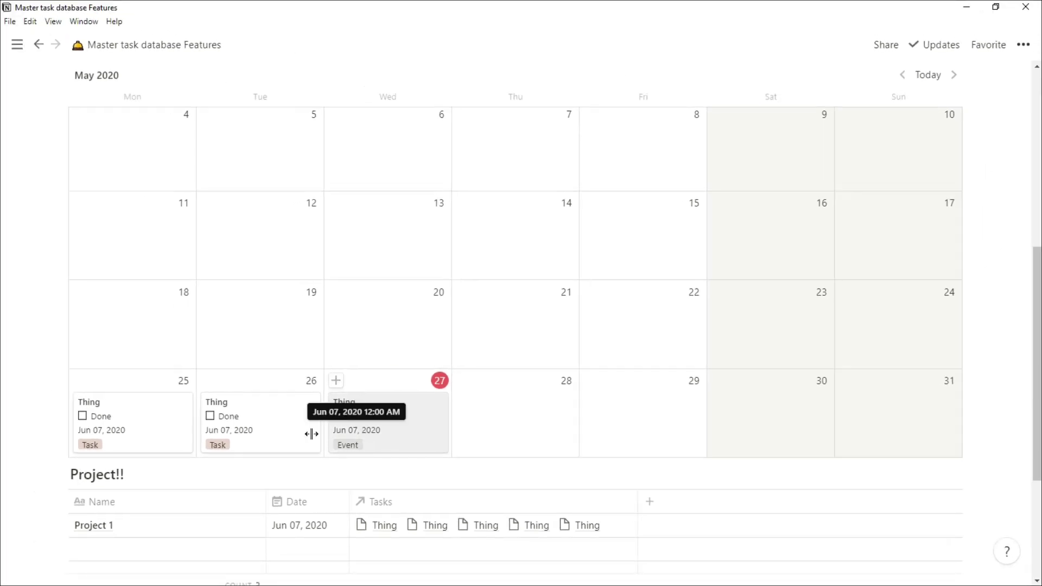